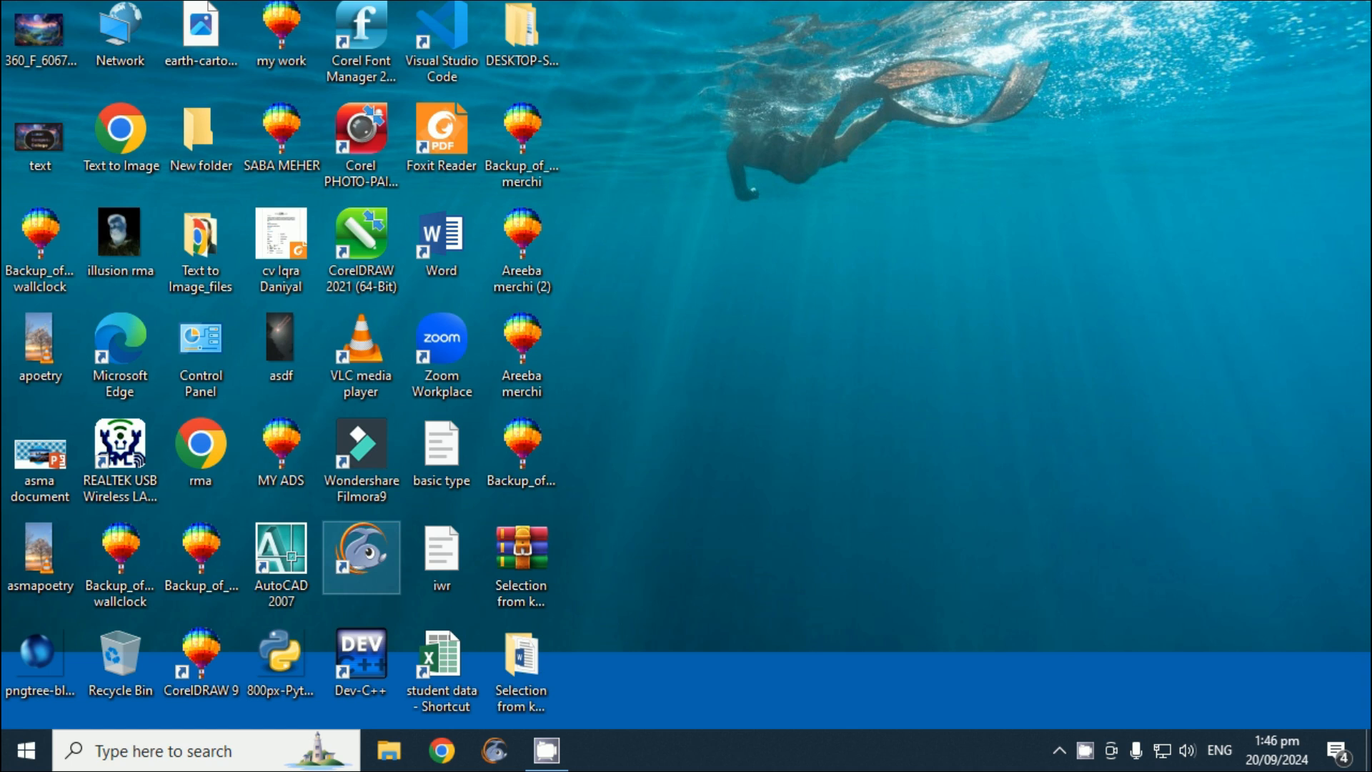
Search Windows for "ms" and open the Paint app
left_click(32, 743)
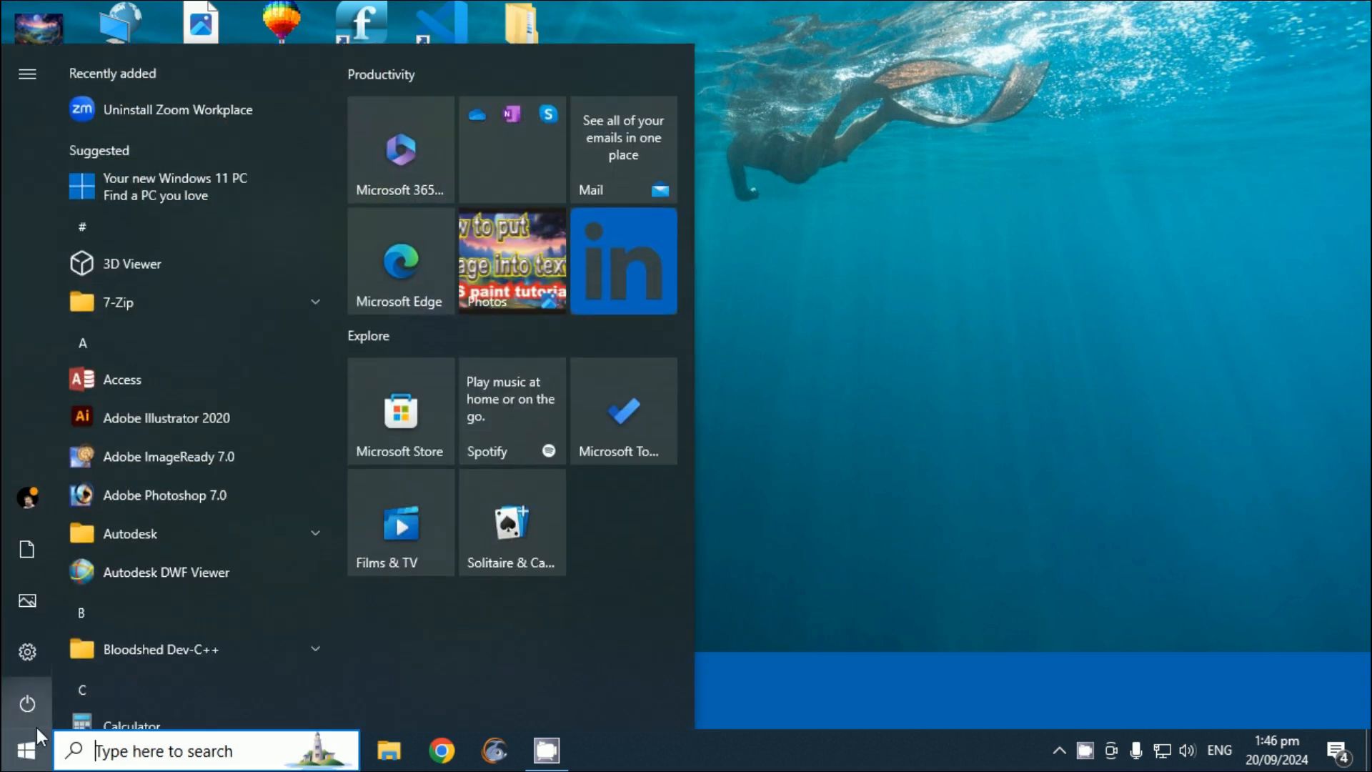
mouse_move(36, 728)
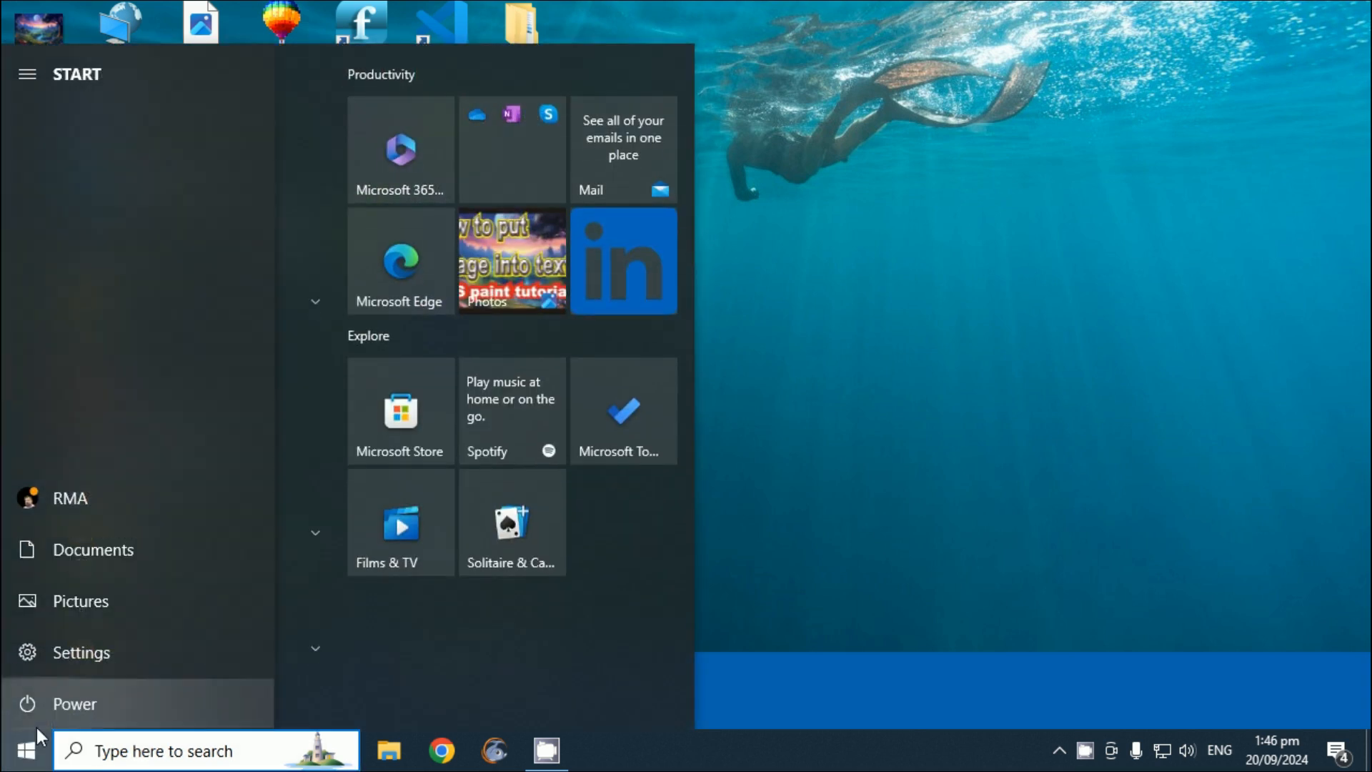
type("ms")
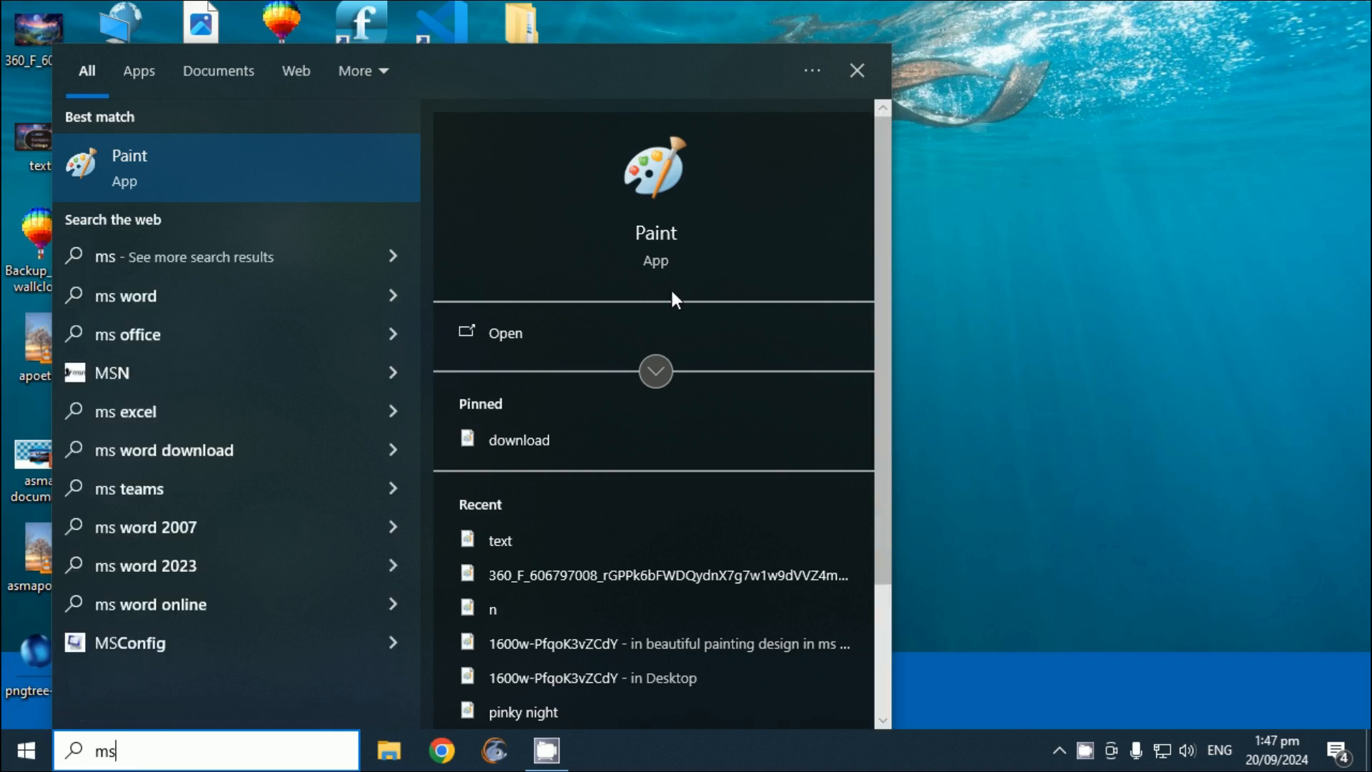
left_click(655, 238)
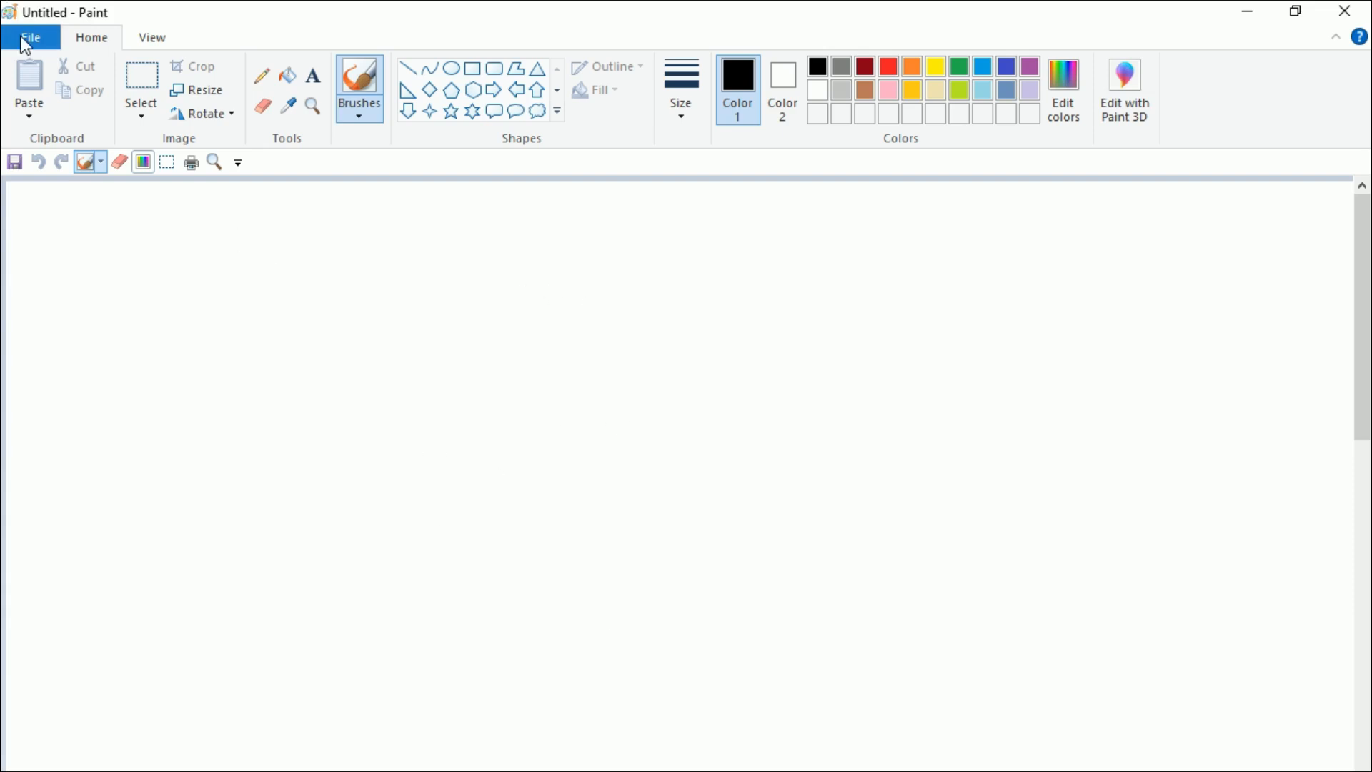
Paste the 360_F_606797008 moonlit landscape picture from a file on the Desktop into the canvas and deselect it
left_click(33, 121)
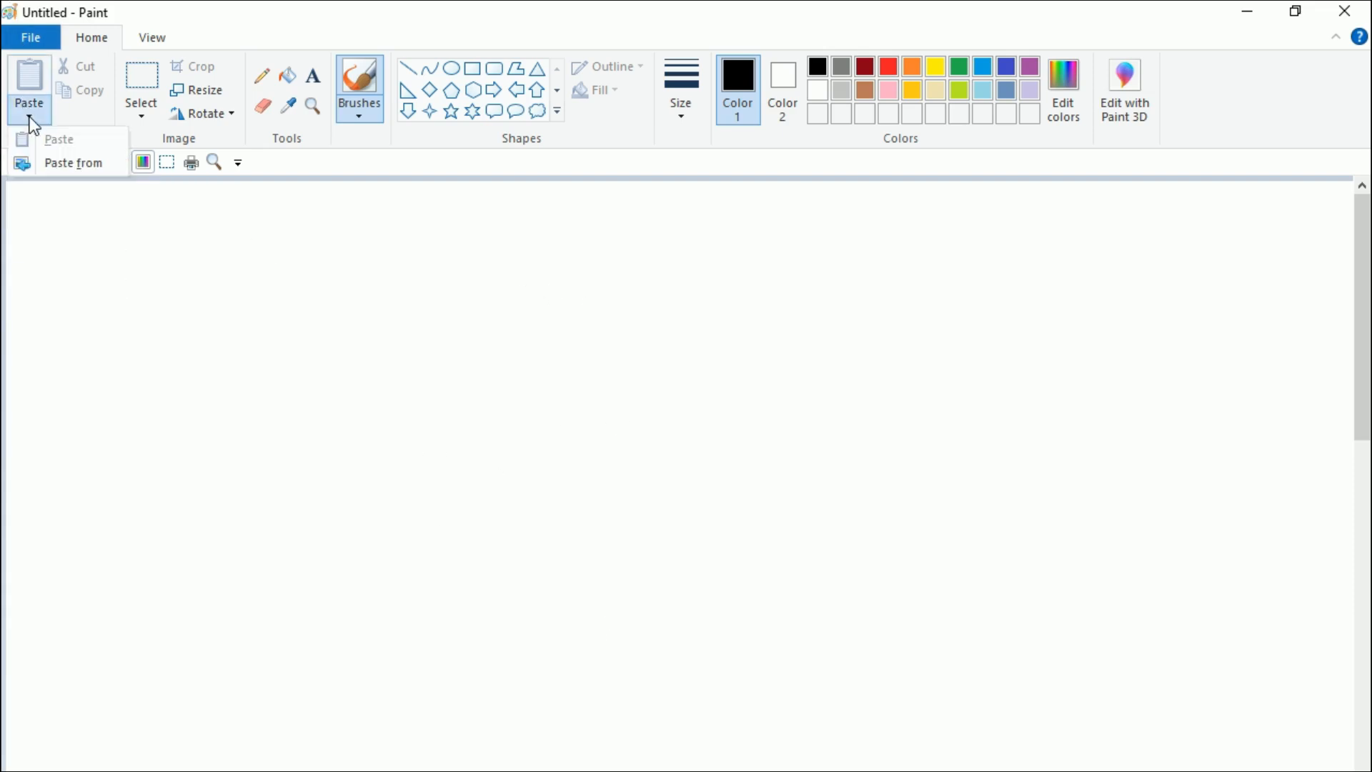
left_click(47, 167)
left_click_drag(859, 453, 857, 516)
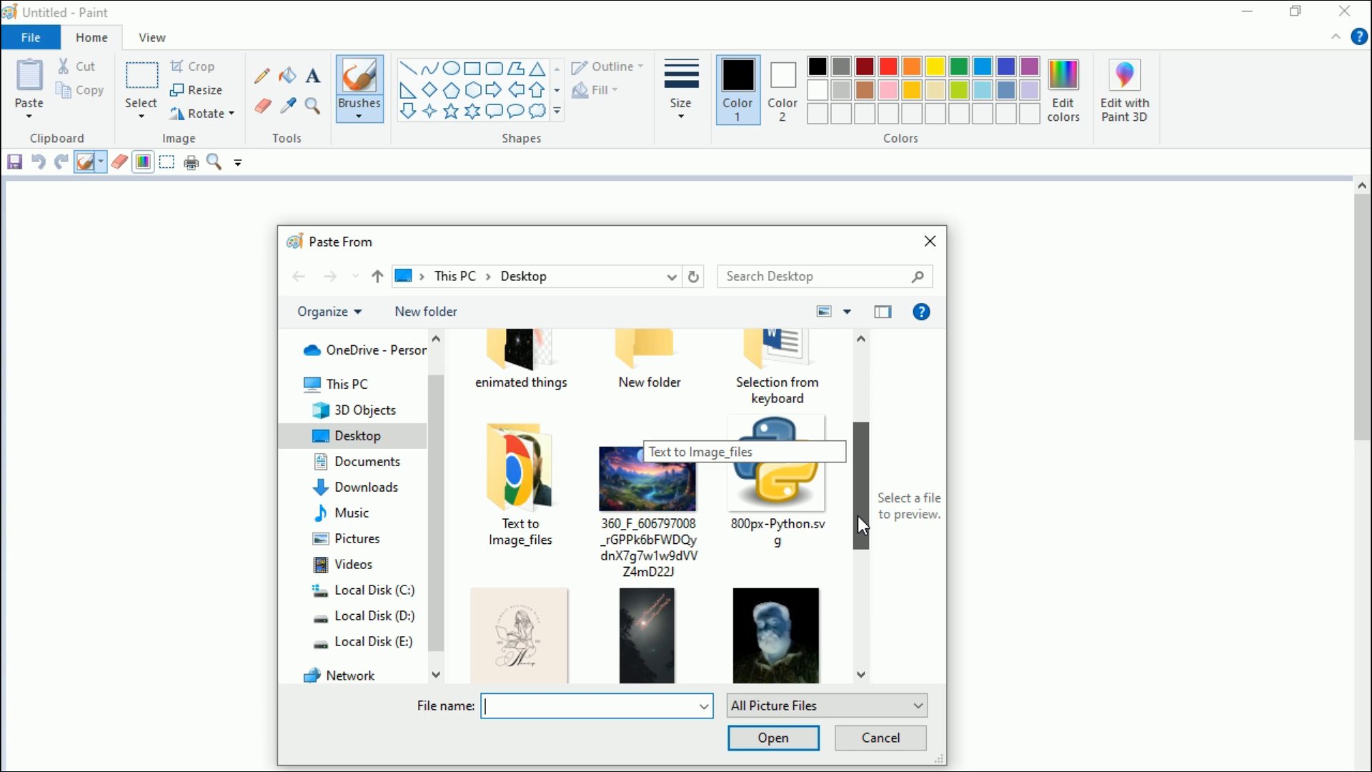
double_click(637, 470)
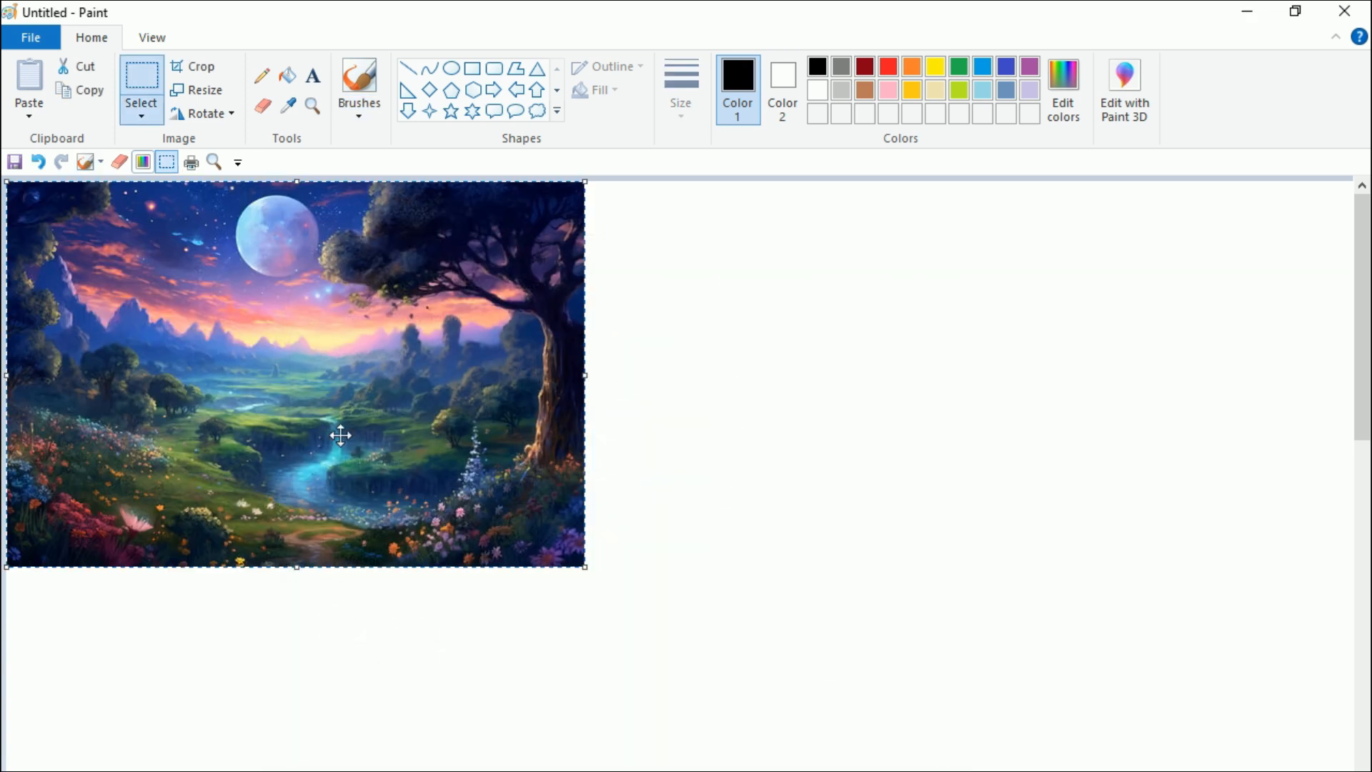
left_click(759, 505)
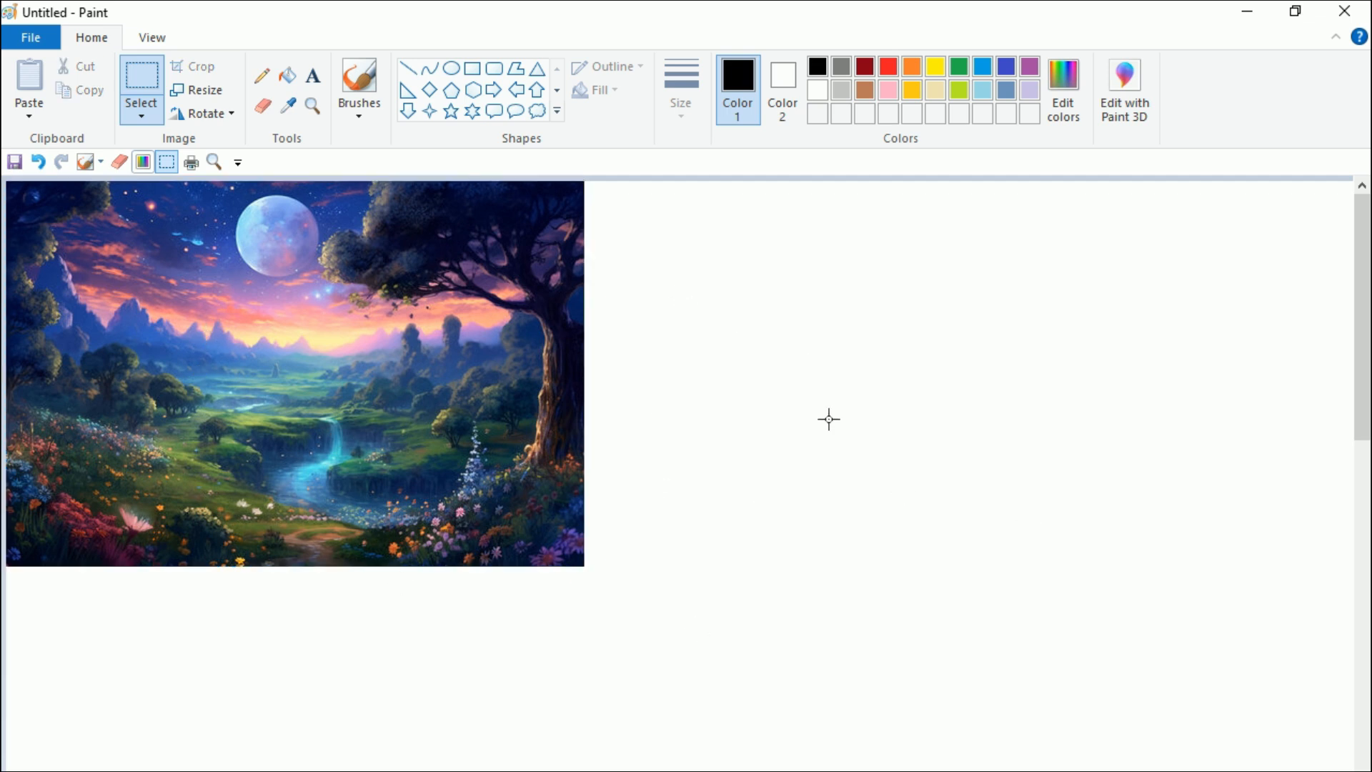
Start a text box on the blank canvas beside the landscape picture with the font size set to 100
left_click(313, 75)
left_click(667, 417)
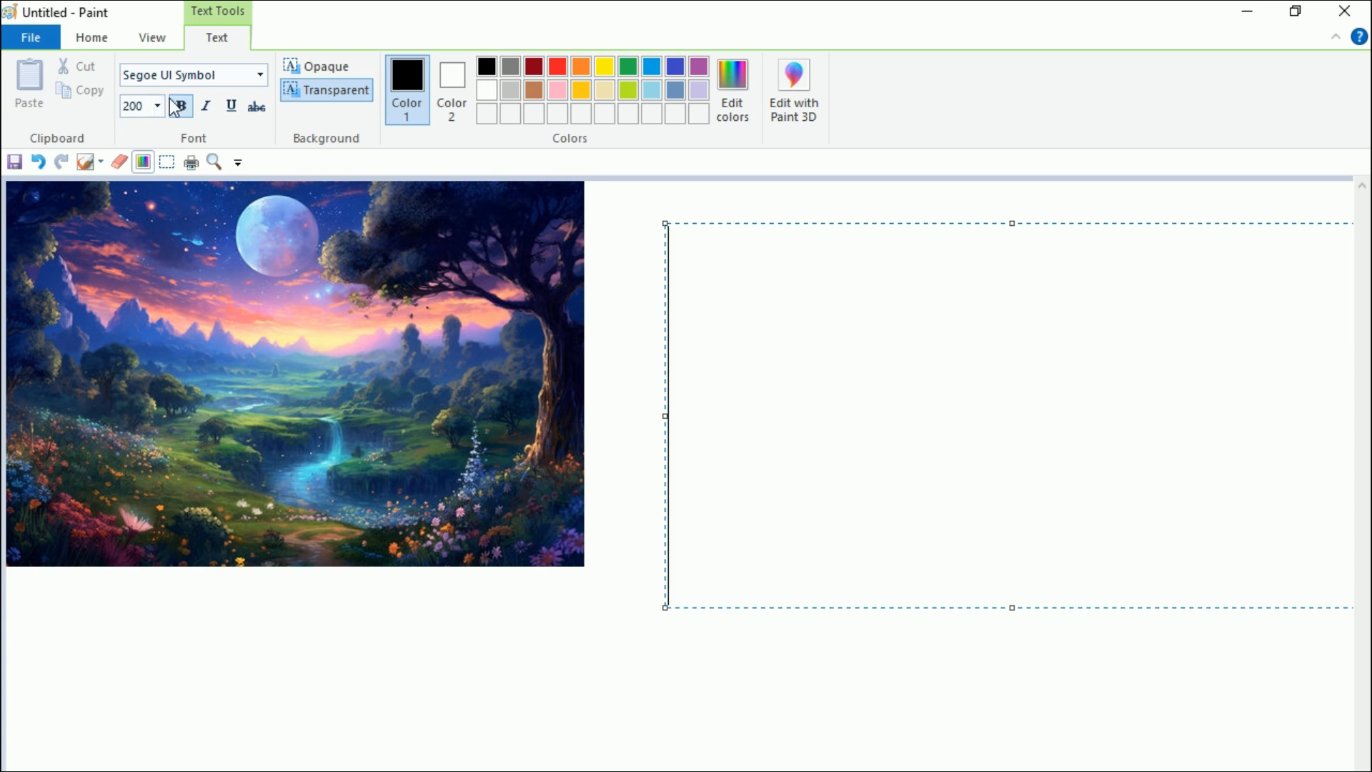
left_click(136, 106)
type("100")
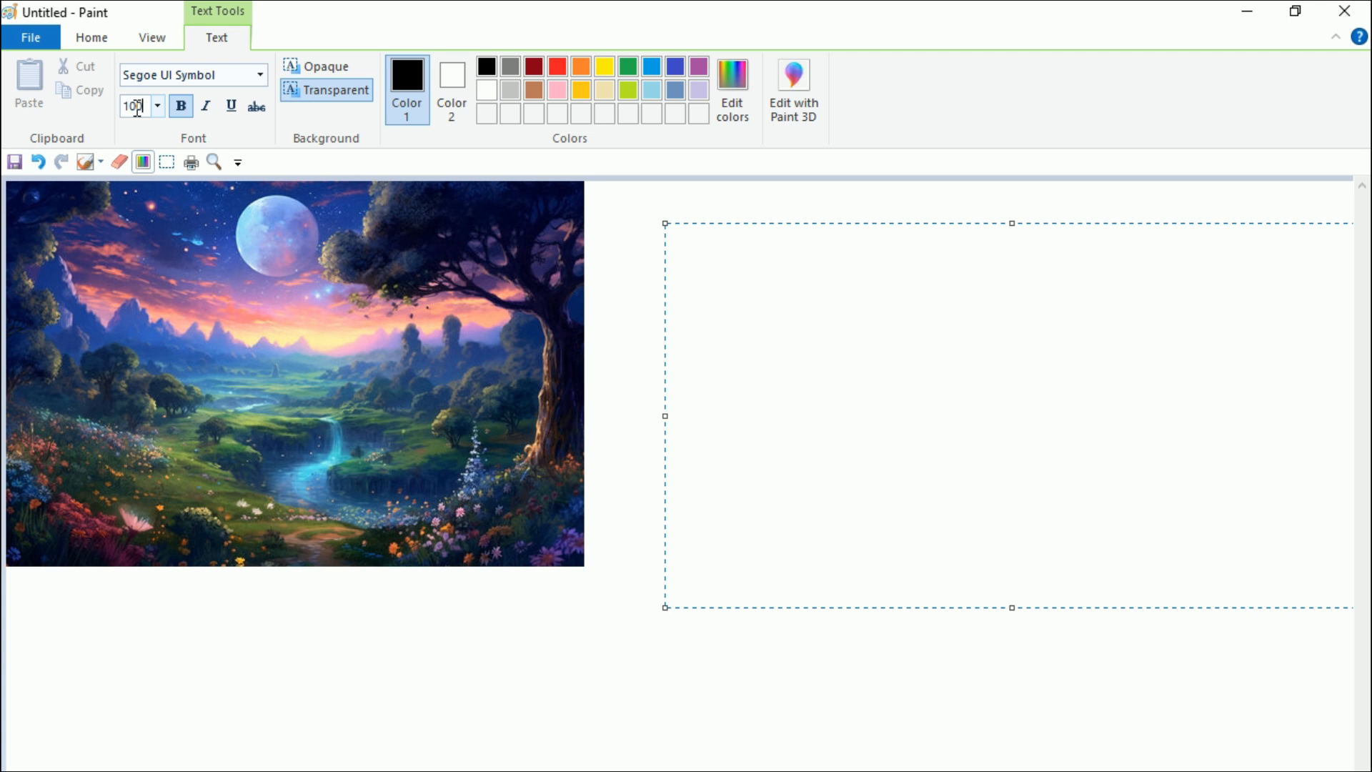
key("Return")
left_click_drag(738, 224, 704, 229)
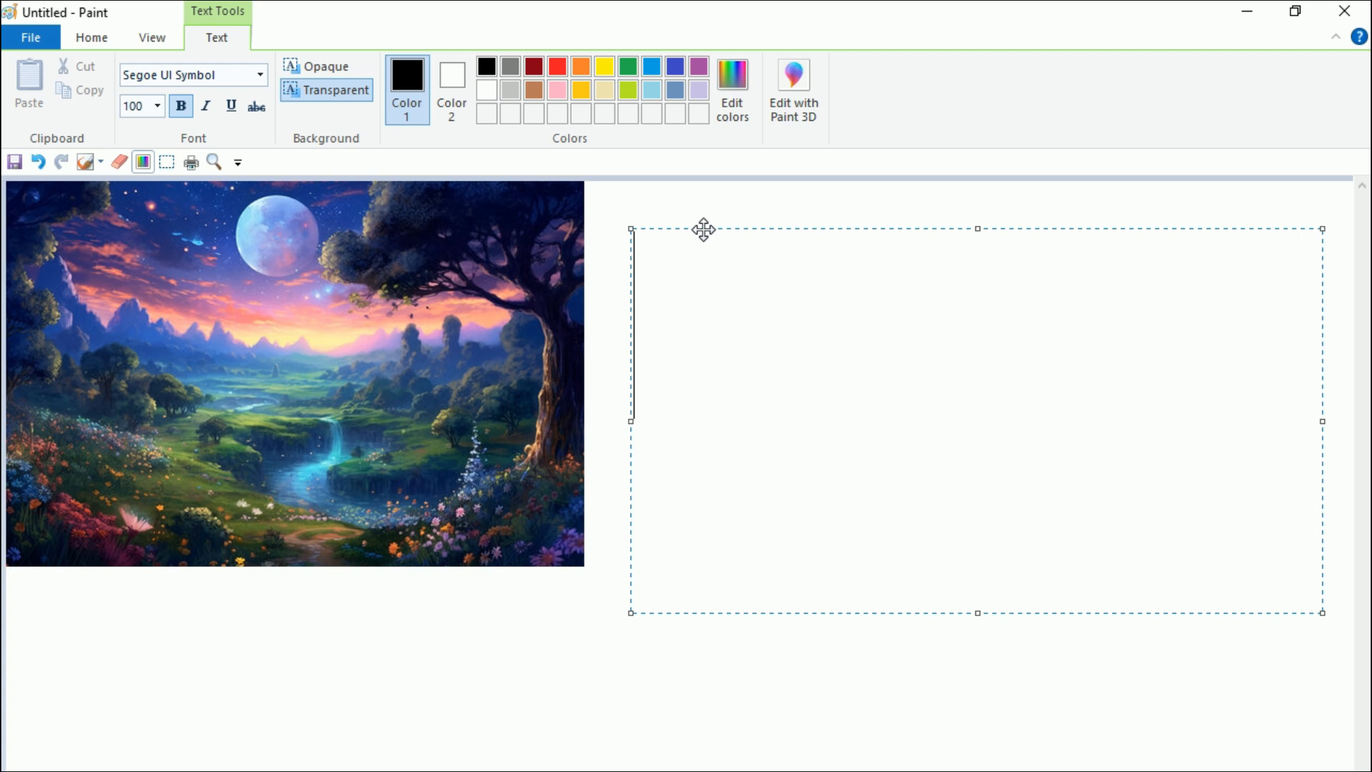
Enter the text "M♥S" in the text box, using the heart symbol between the two letters
type("M")
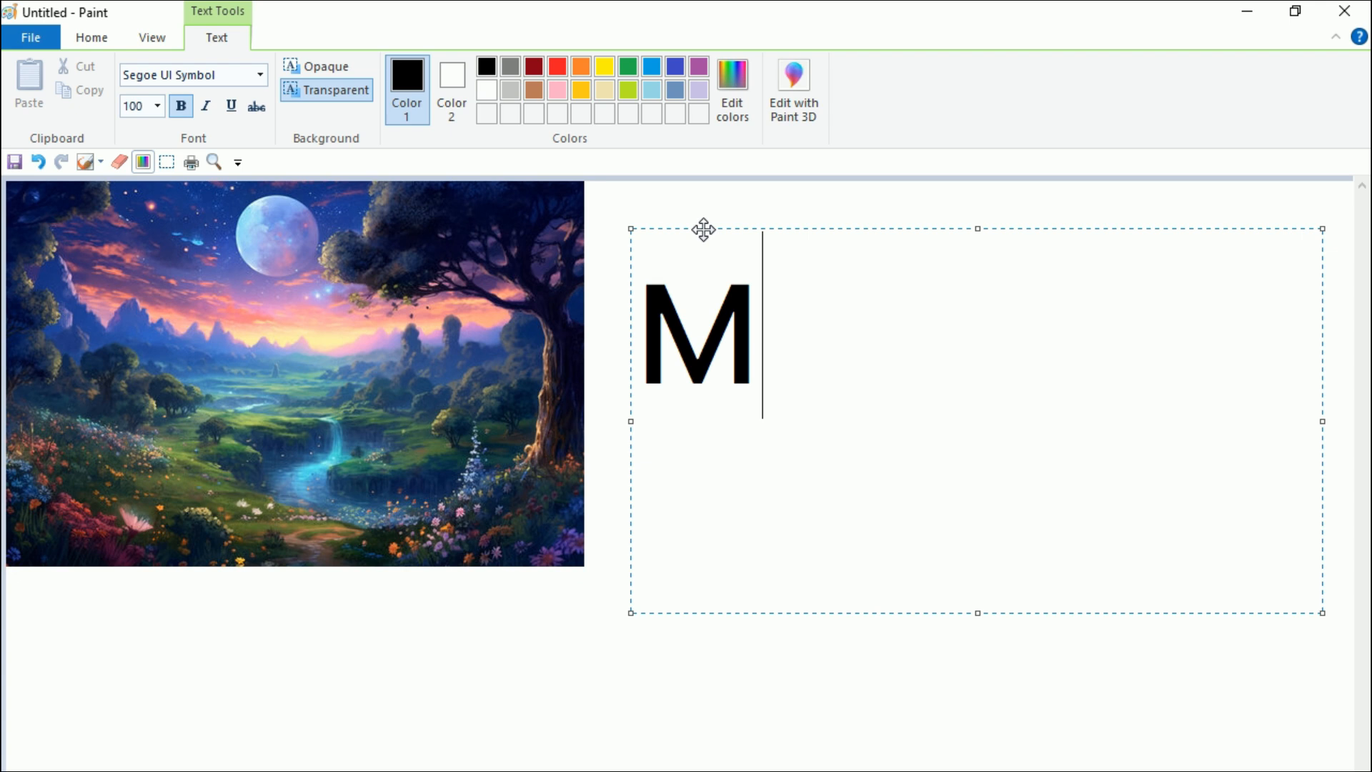
key("alt")
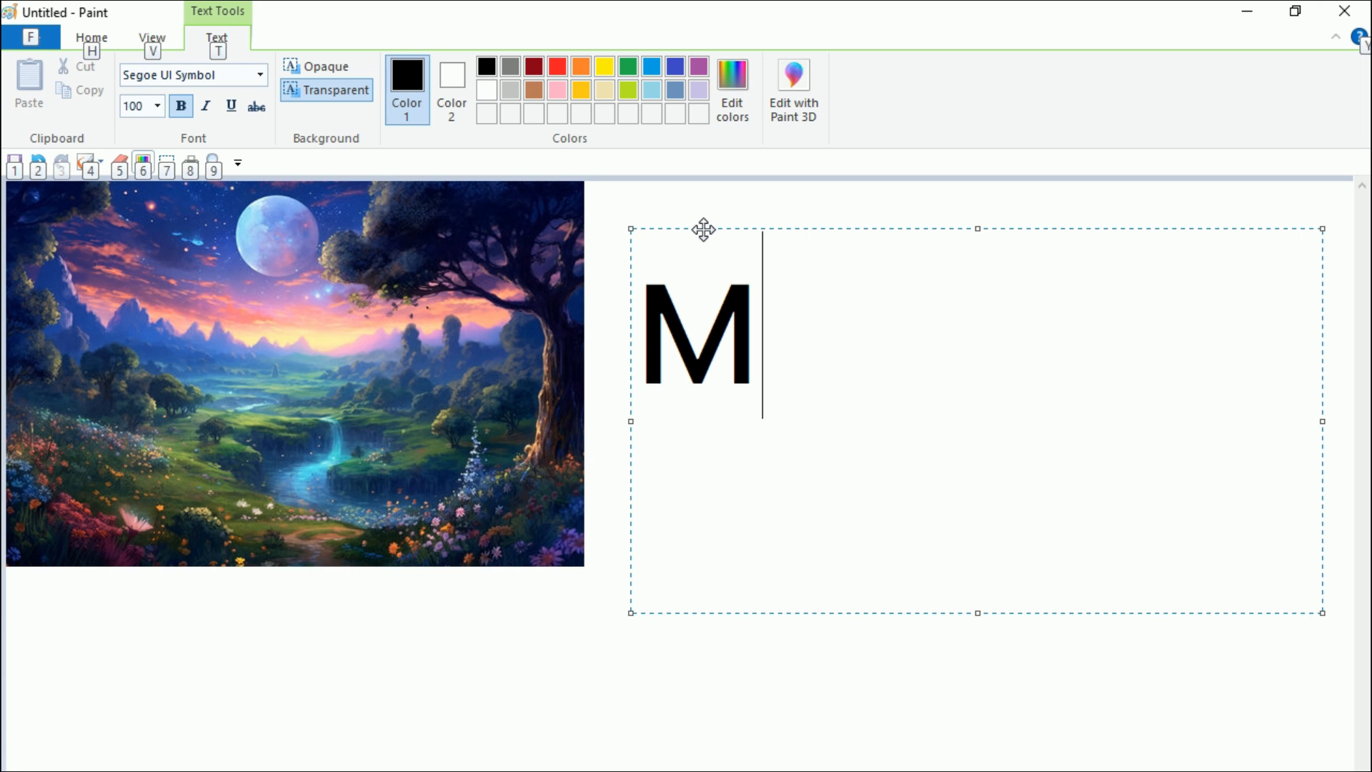
key("alt")
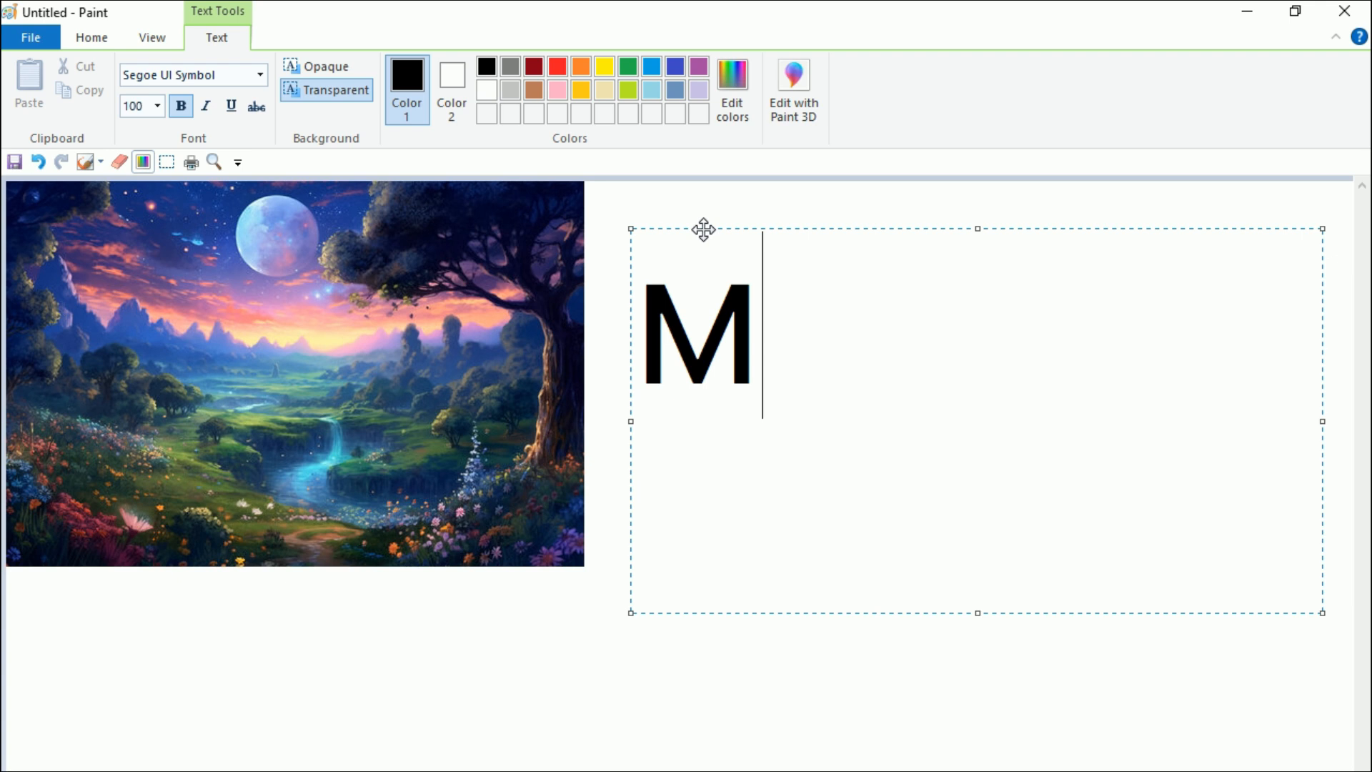
type("♥")
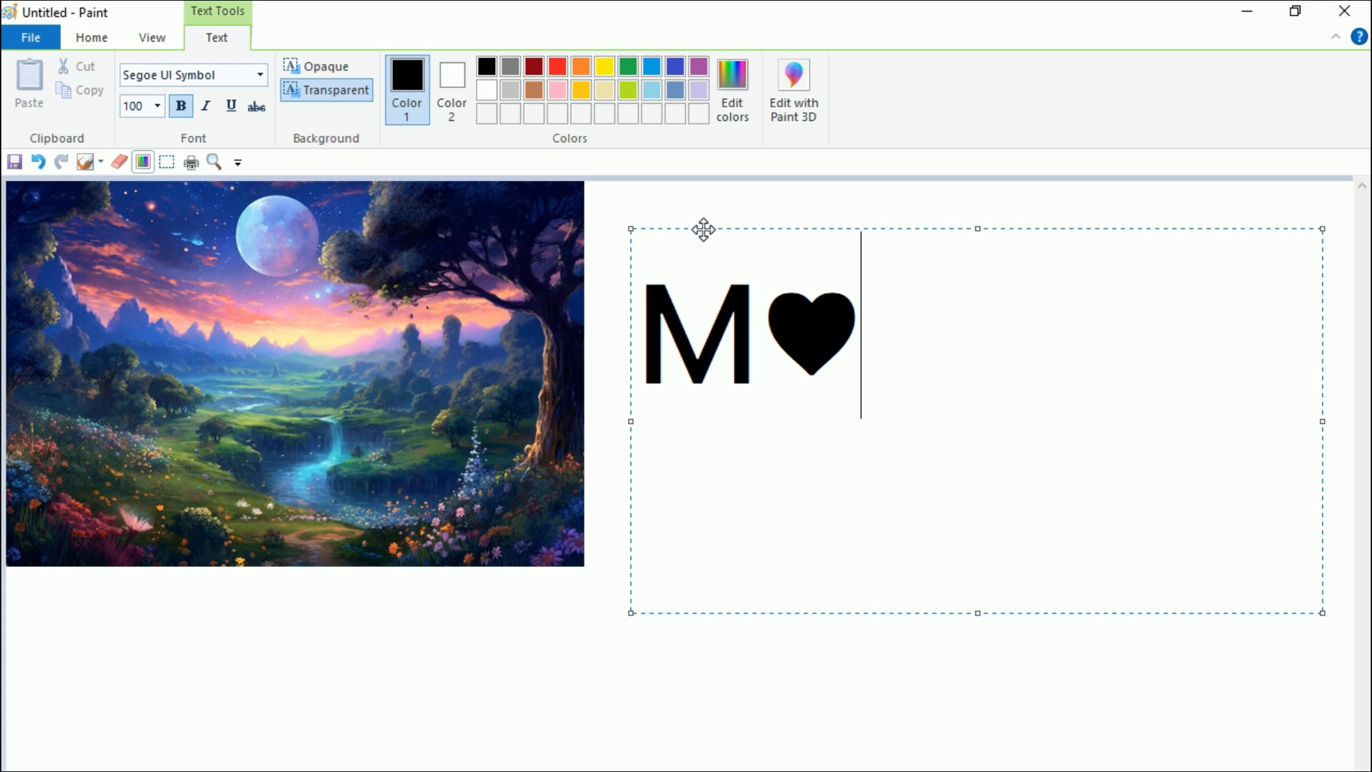
type("S")
Change the font of the whole M♥S text to Arial Black
left_click_drag(640, 316, 955, 327)
left_click(147, 74)
type("Arial Black")
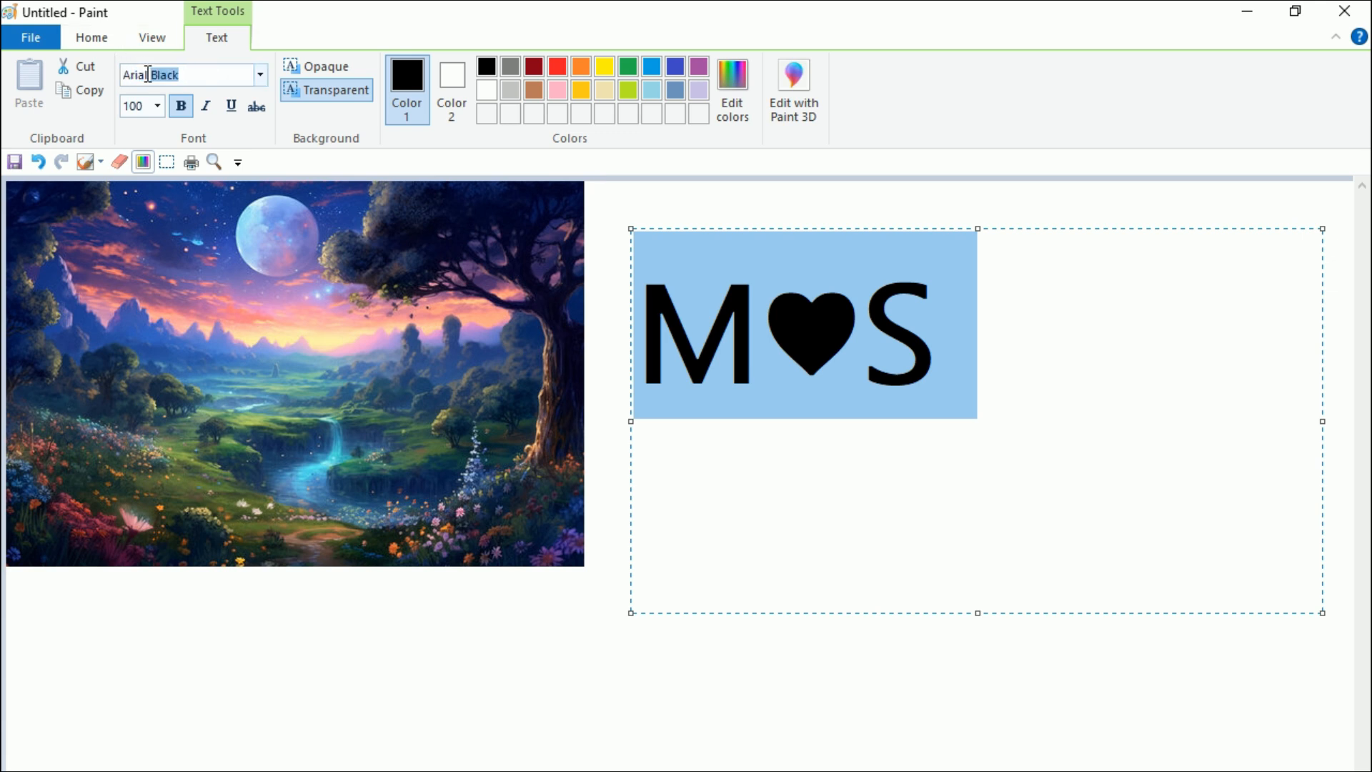
key("Return")
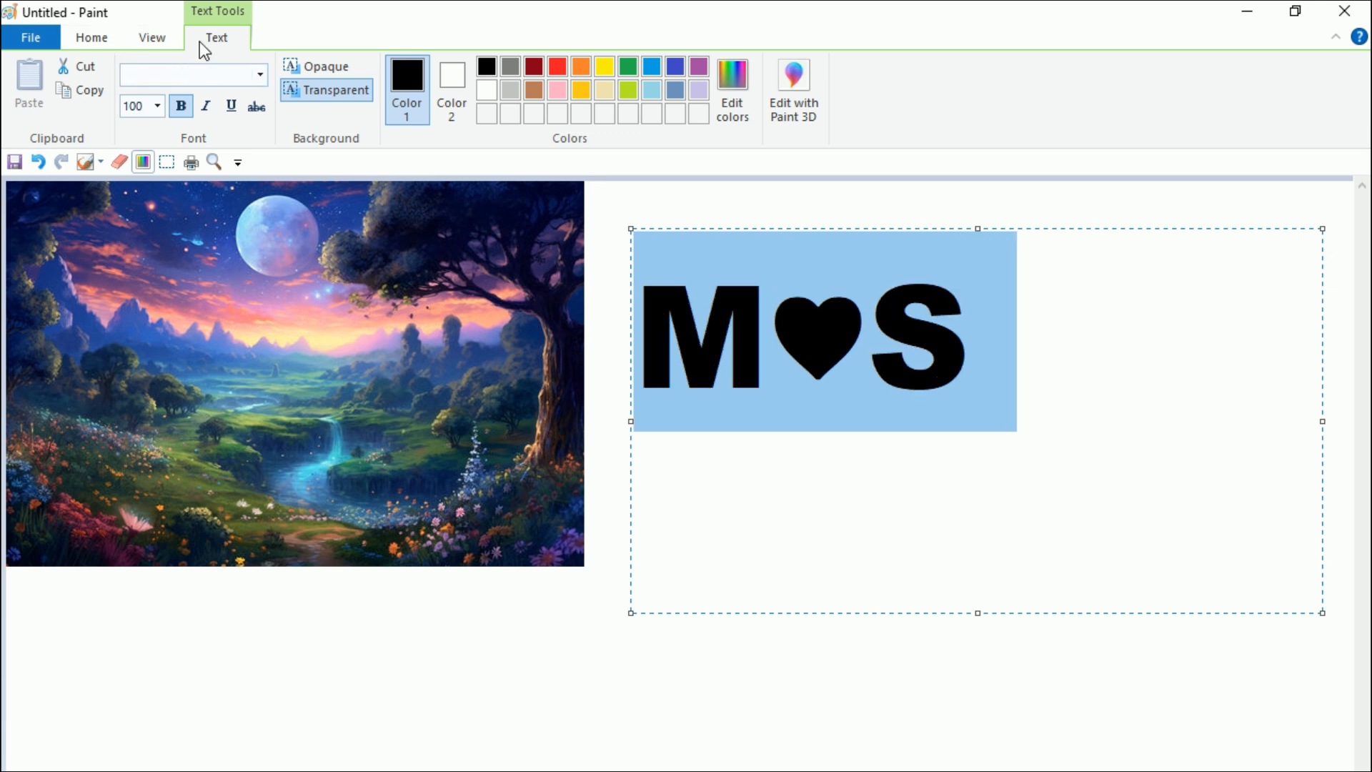
Set Color 2 to black and make a rectangular selection around the M♥S text
left_click(778, 115)
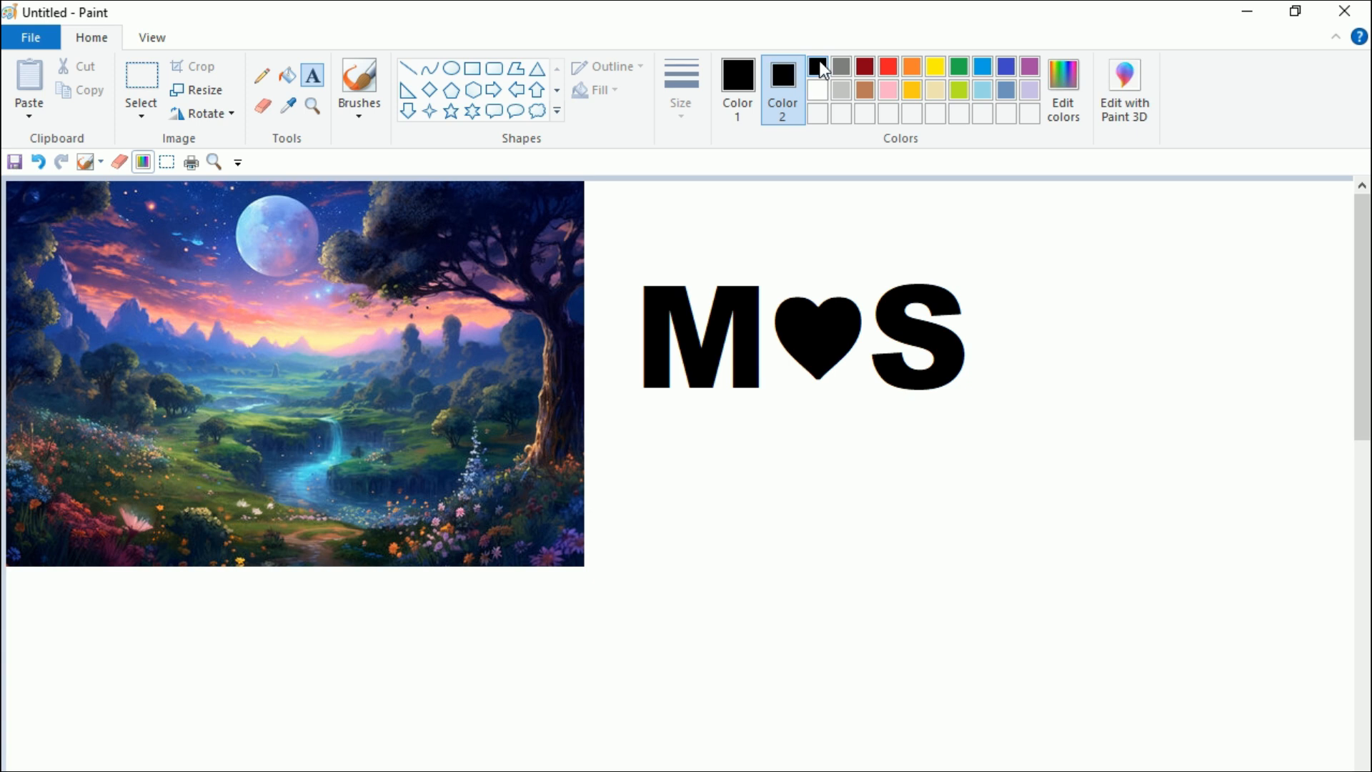
left_click(142, 77)
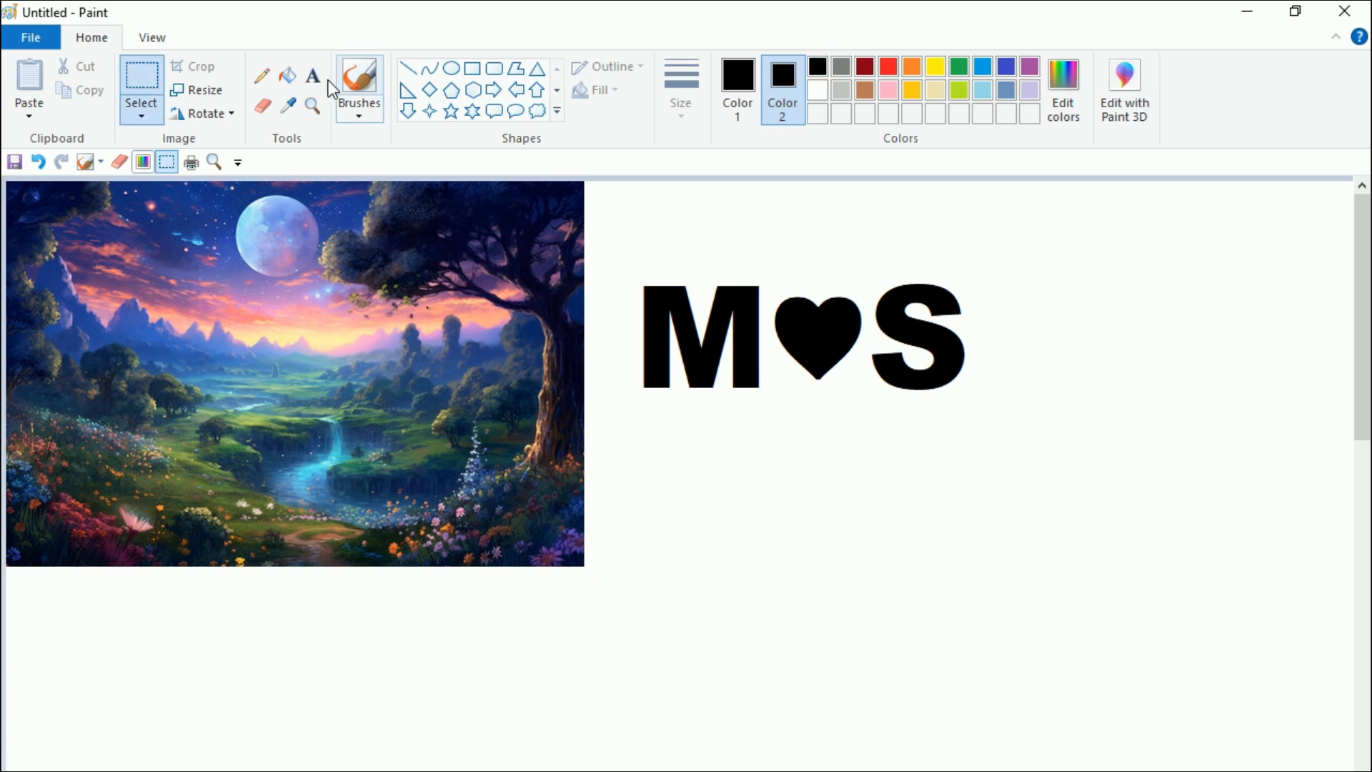
left_click(148, 108)
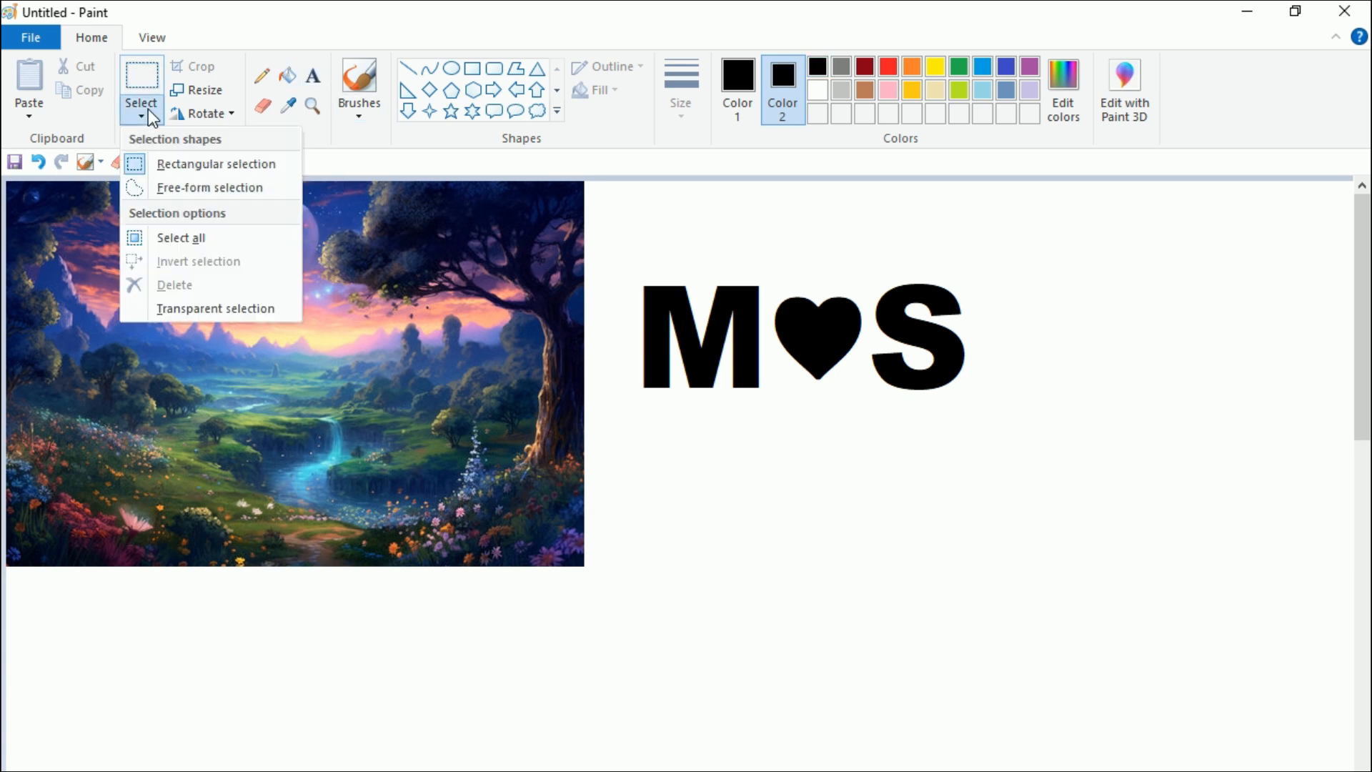
left_click(213, 167)
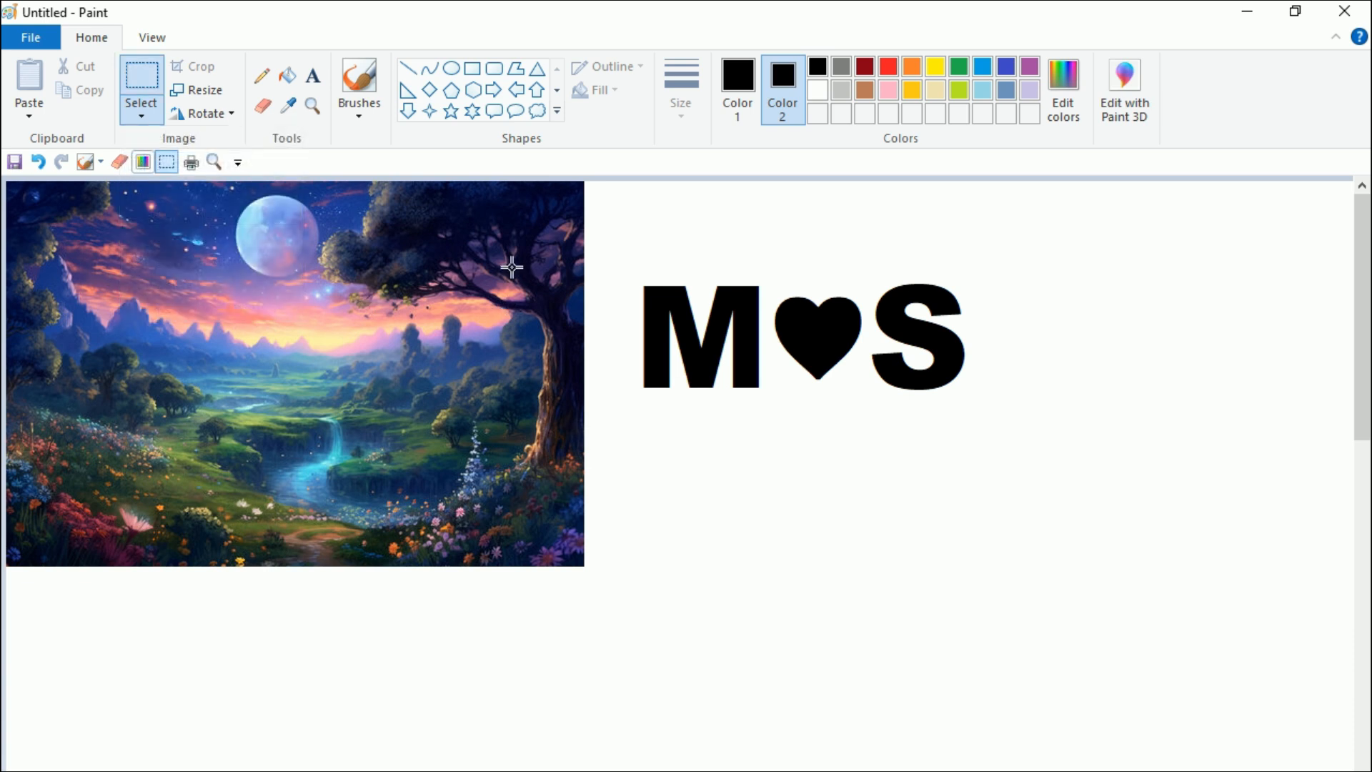
left_click_drag(627, 256, 1045, 432)
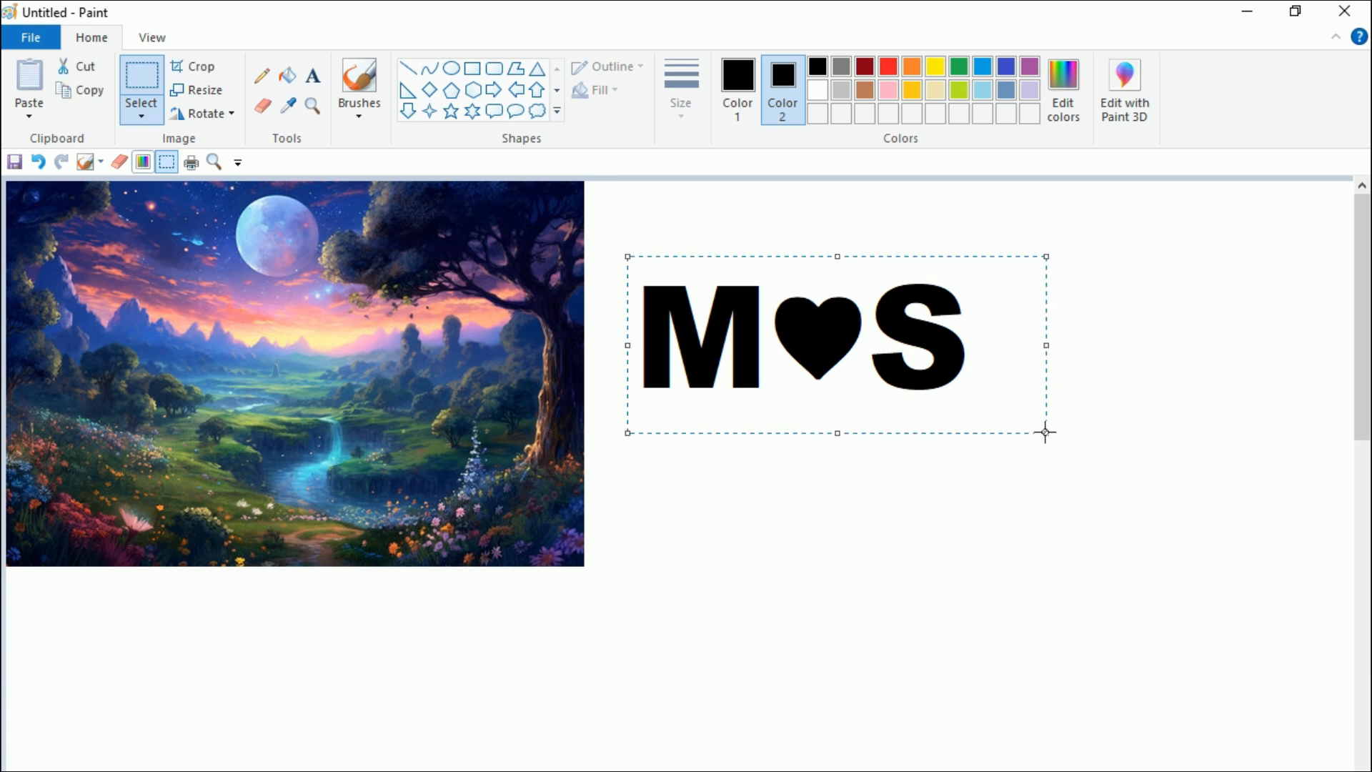
Move the selected M♥S text onto the lower part of the landscape picture and turn on transparent selection
left_click_drag(897, 382, 345, 434)
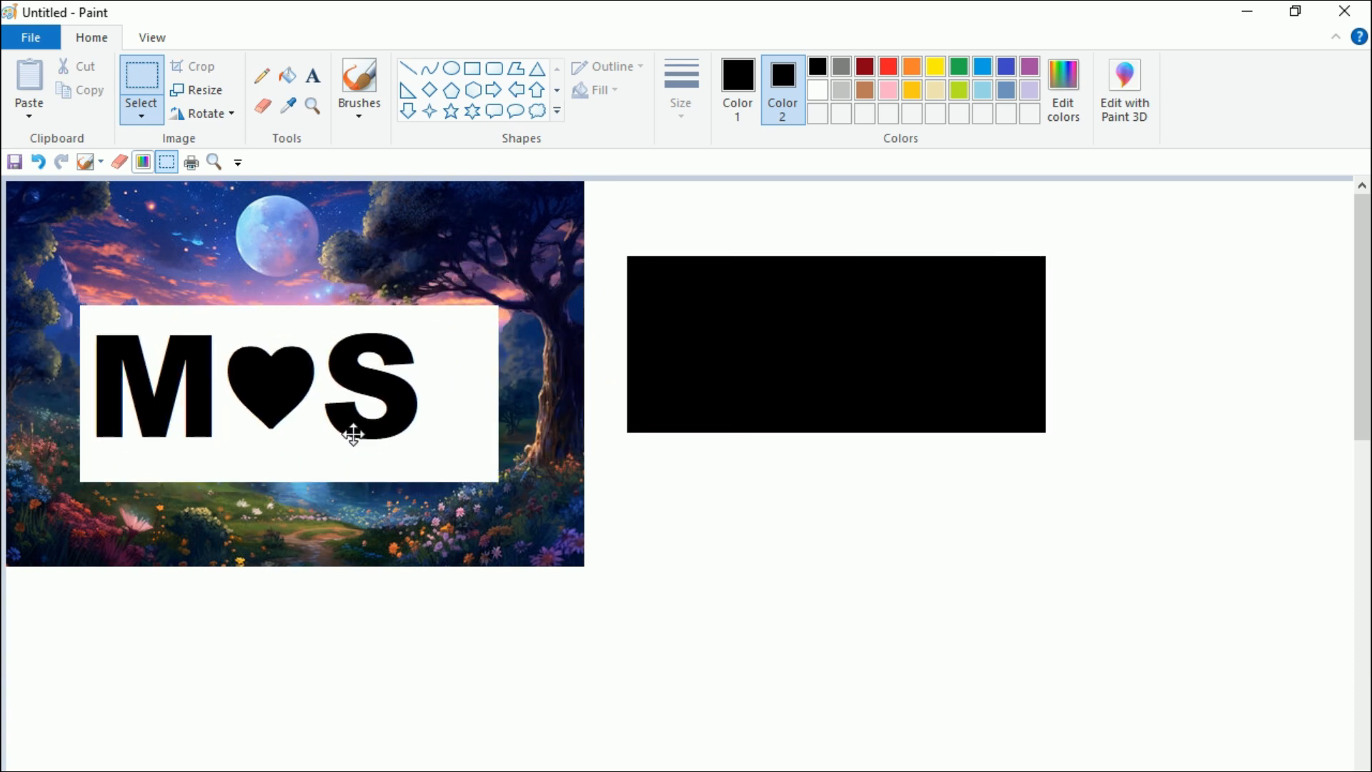
left_click(146, 114)
left_click(163, 314)
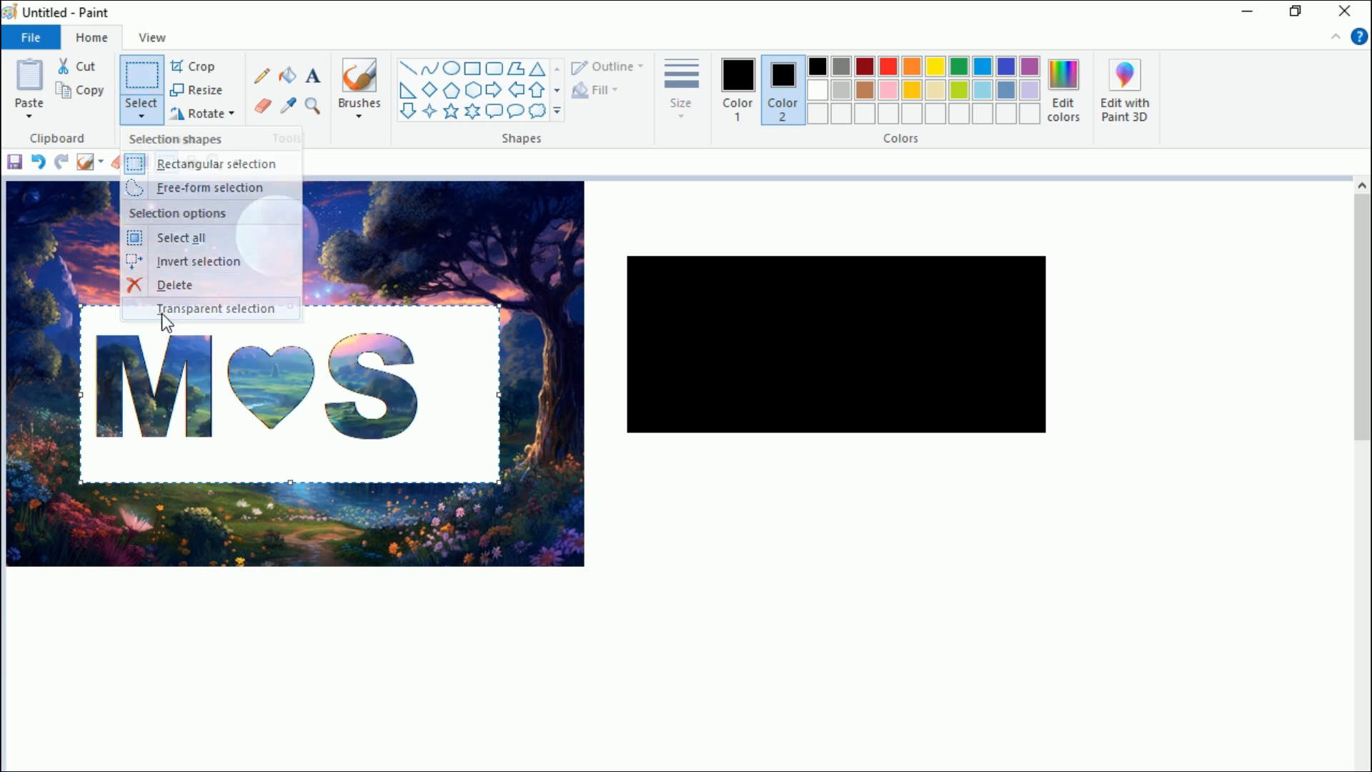
mouse_move(149, 376)
left_mouse_down()
mouse_move(187, 368)
mouse_move(155, 374)
left_mouse_up()
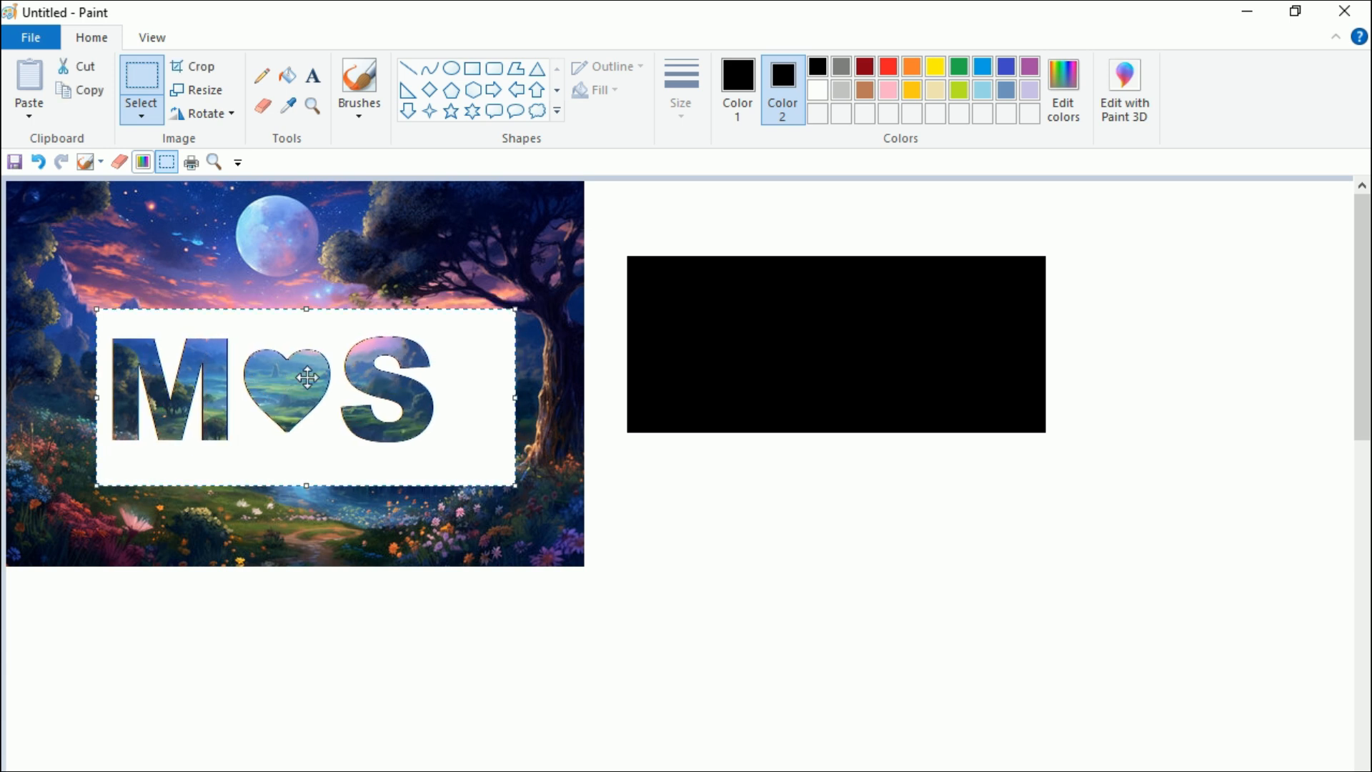
left_click_drag(204, 418, 193, 516)
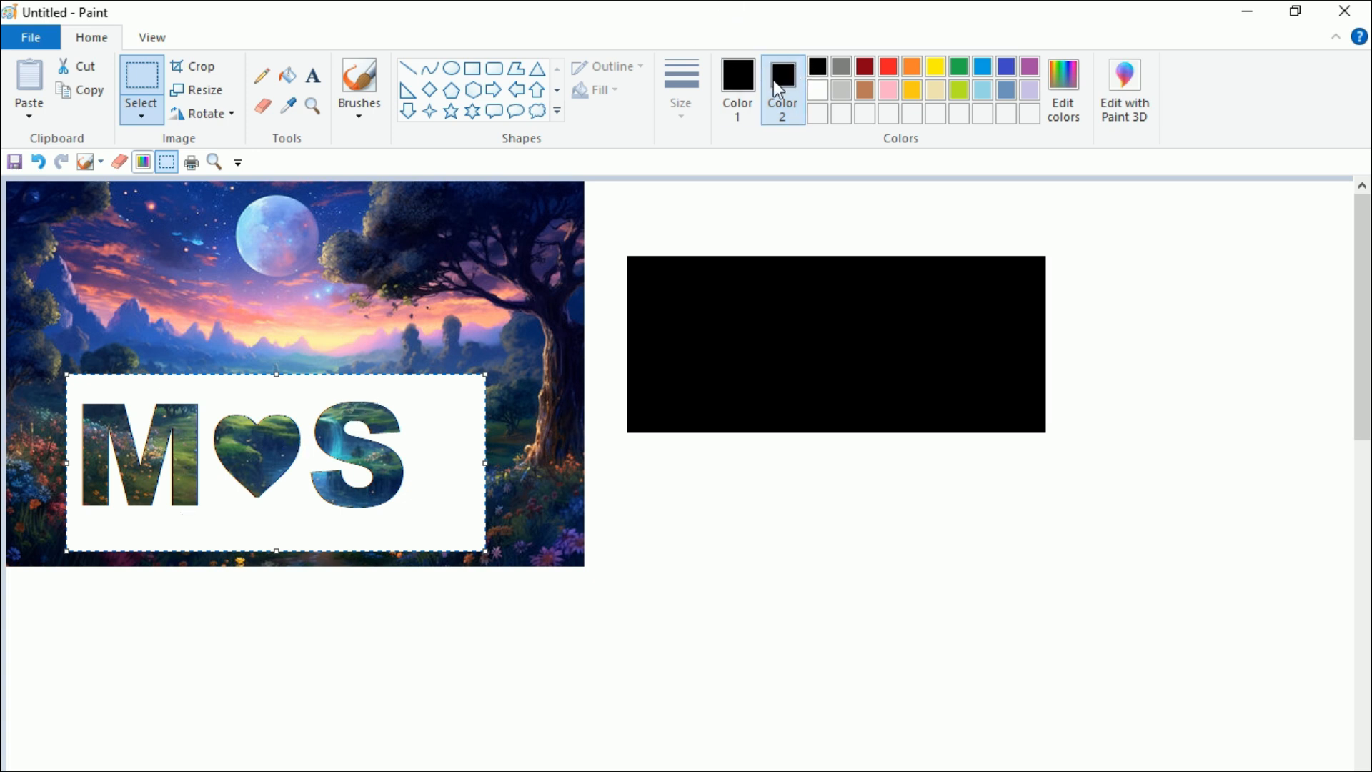
Set Color 2 to white and shift the entire canvas content so the M♥S lettering sits at the canvas's upper-left corner
left_click(814, 93)
left_click(659, 514)
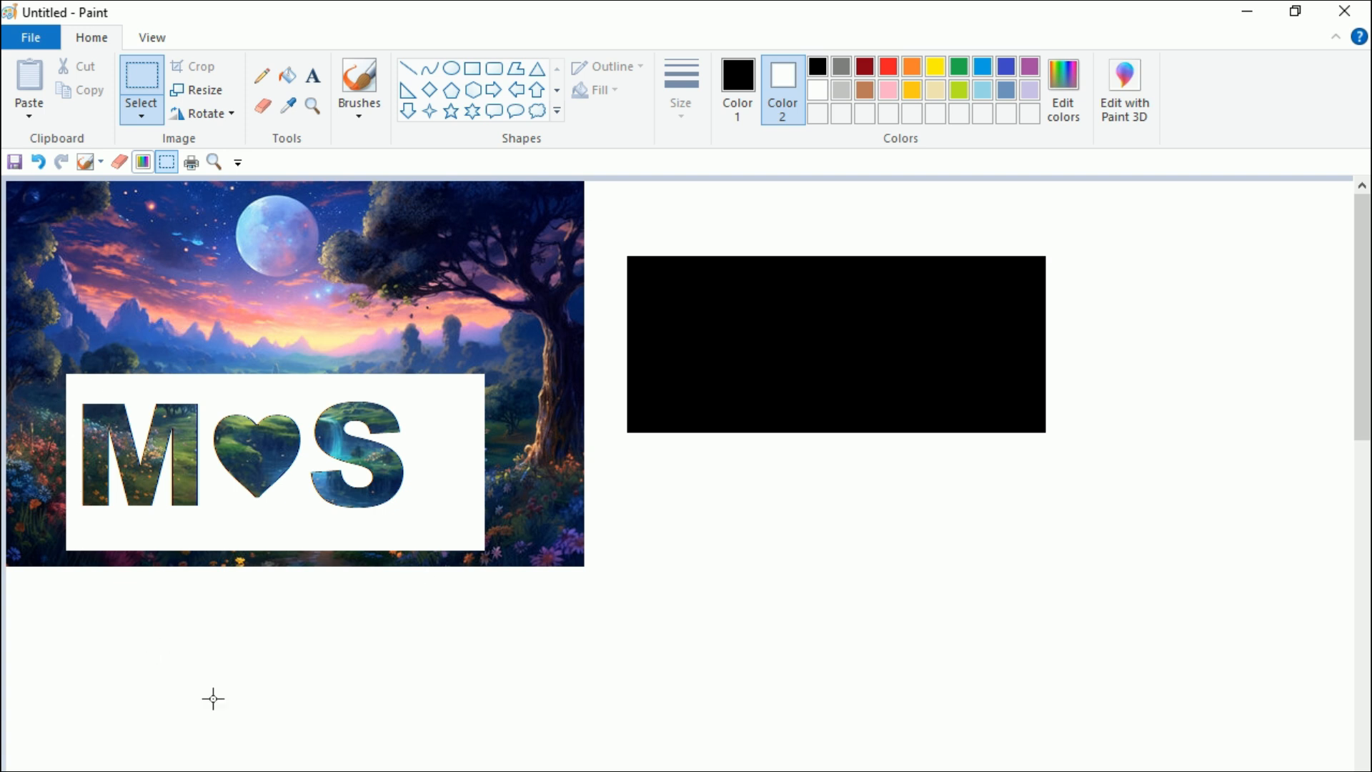
key("ctrl+a")
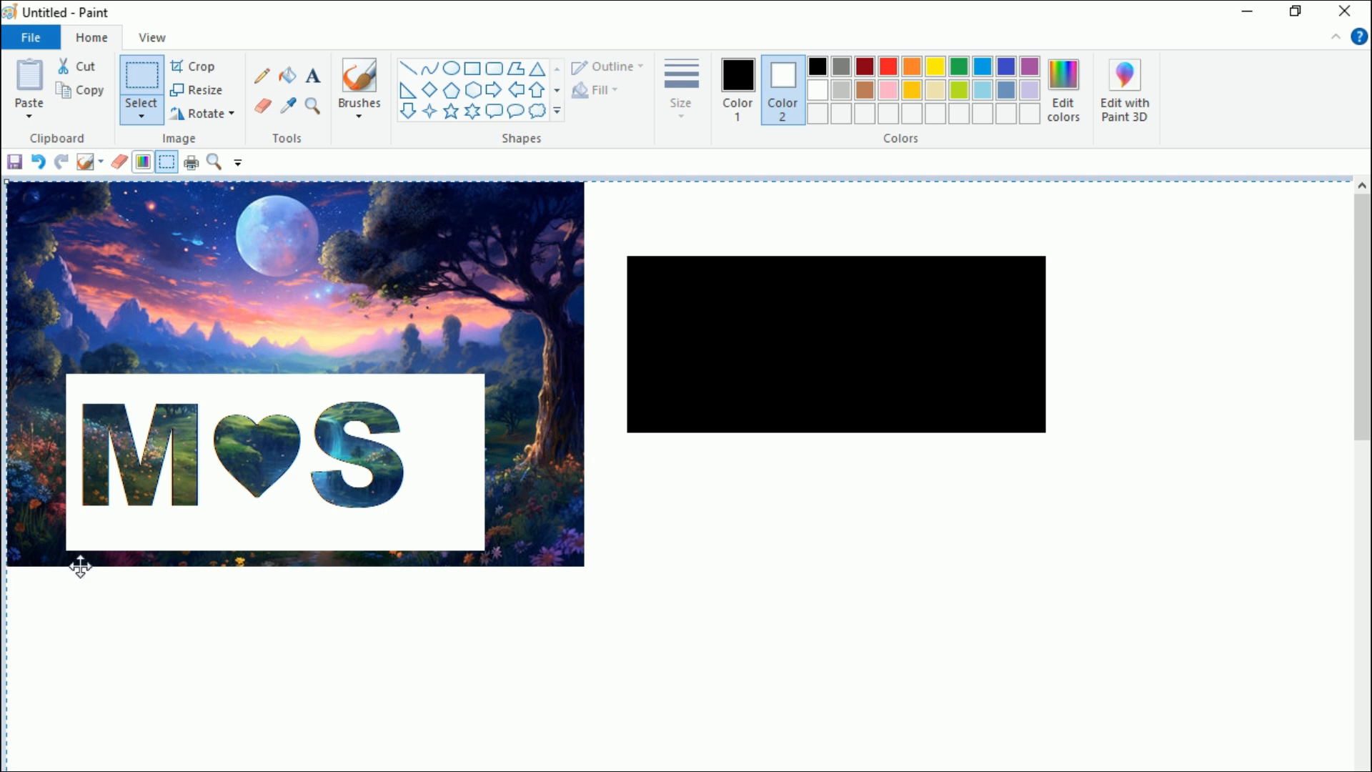
left_click_drag(450, 475, 397, 413)
left_click_drag(300, 453, 301, 330)
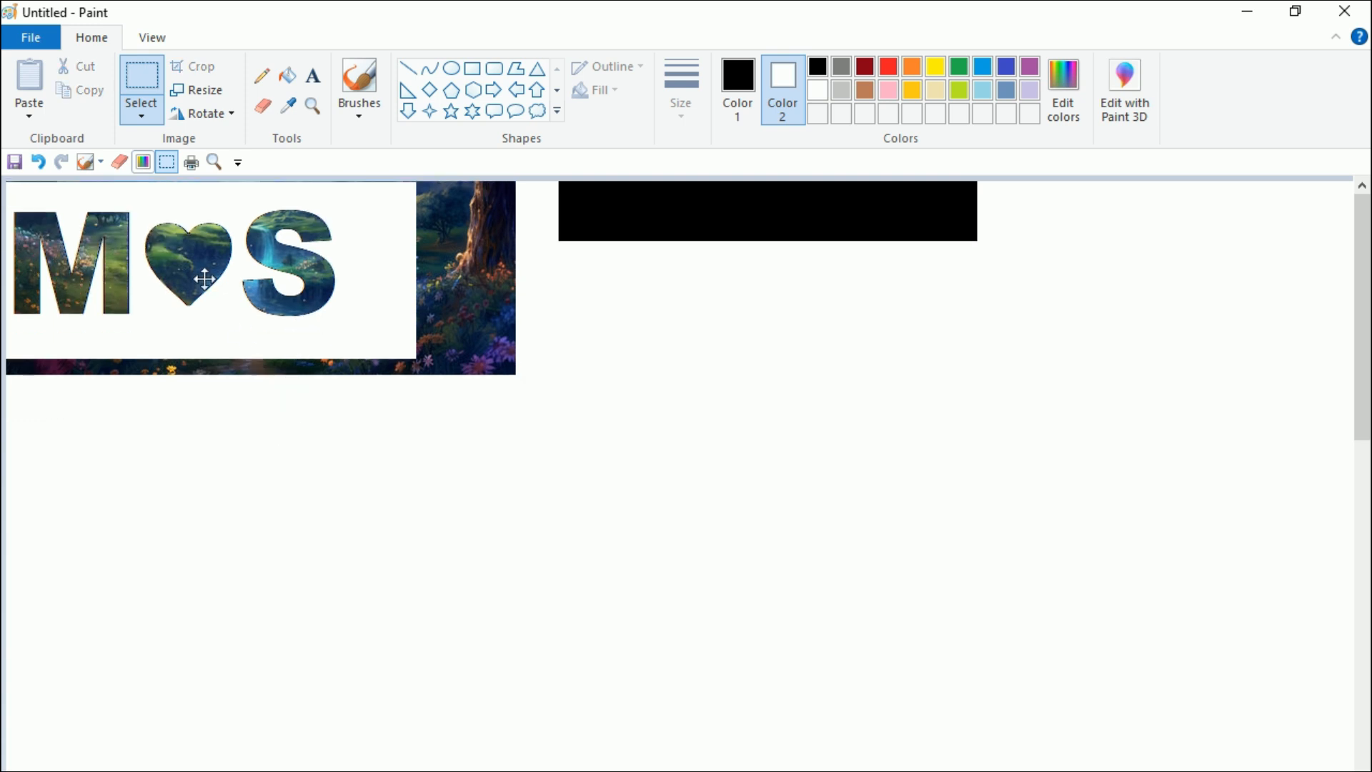
key("Up")
key("Up")
key("Up")
key("Up")
key("Up")
key("Up")
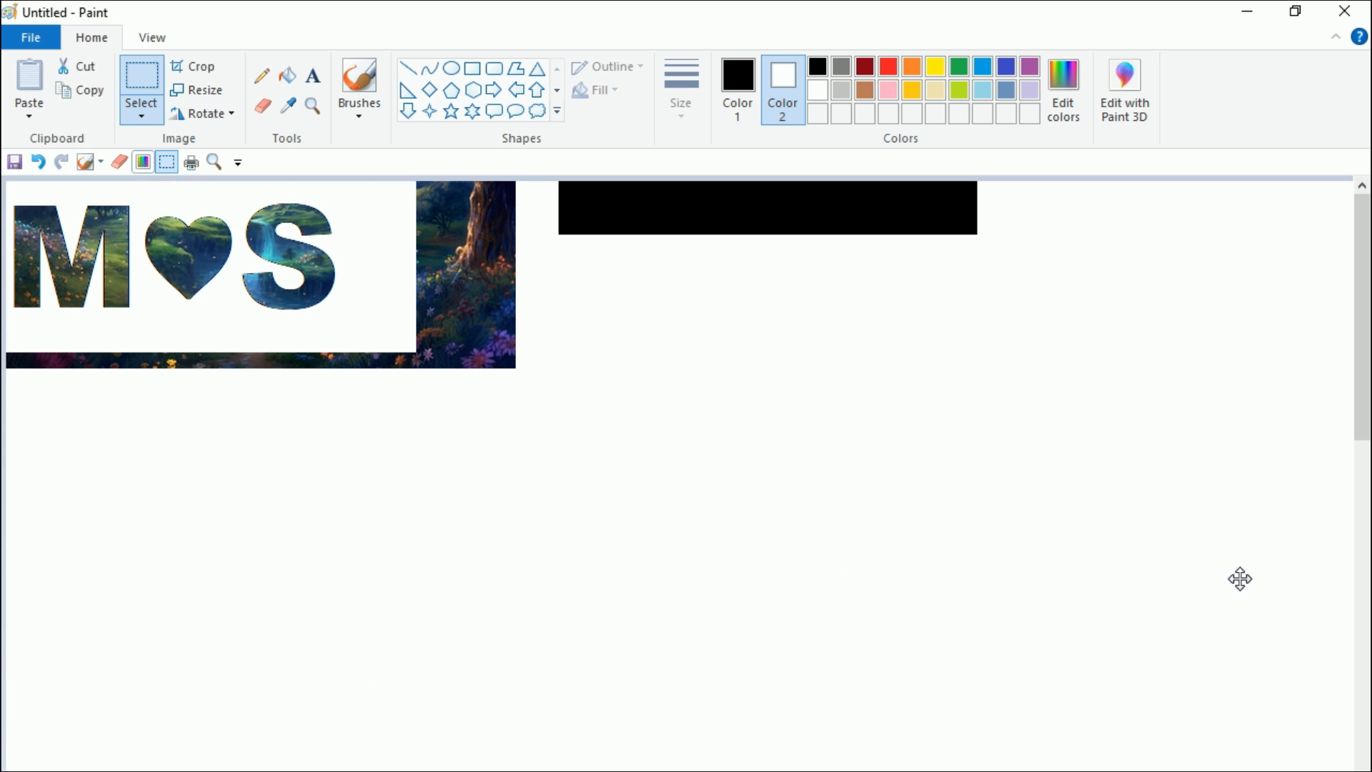
Shrink the canvas from its lower-right corner until only the picture-filled M♥S lettering remains
left_click(309, 111)
right_click(539, 547)
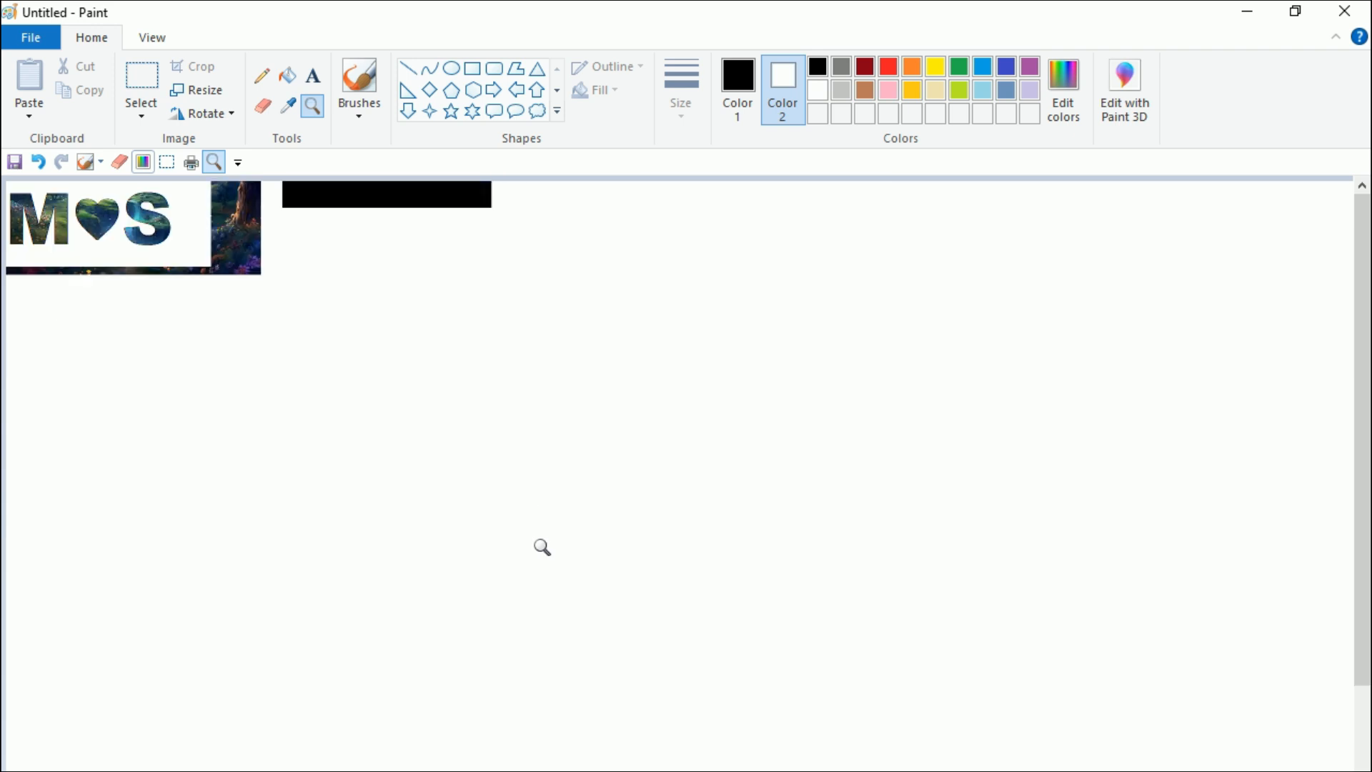
right_click(540, 547)
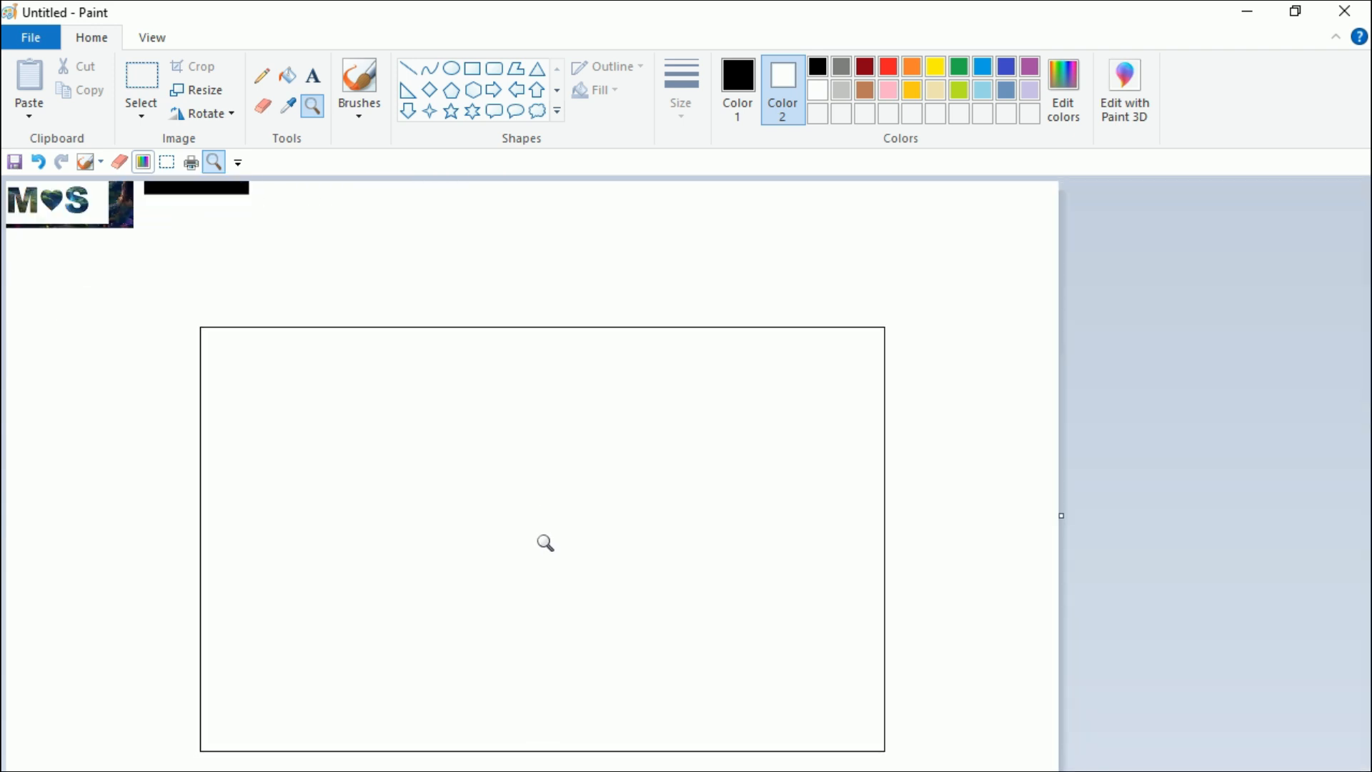
left_click_drag(1060, 770, 96, 225)
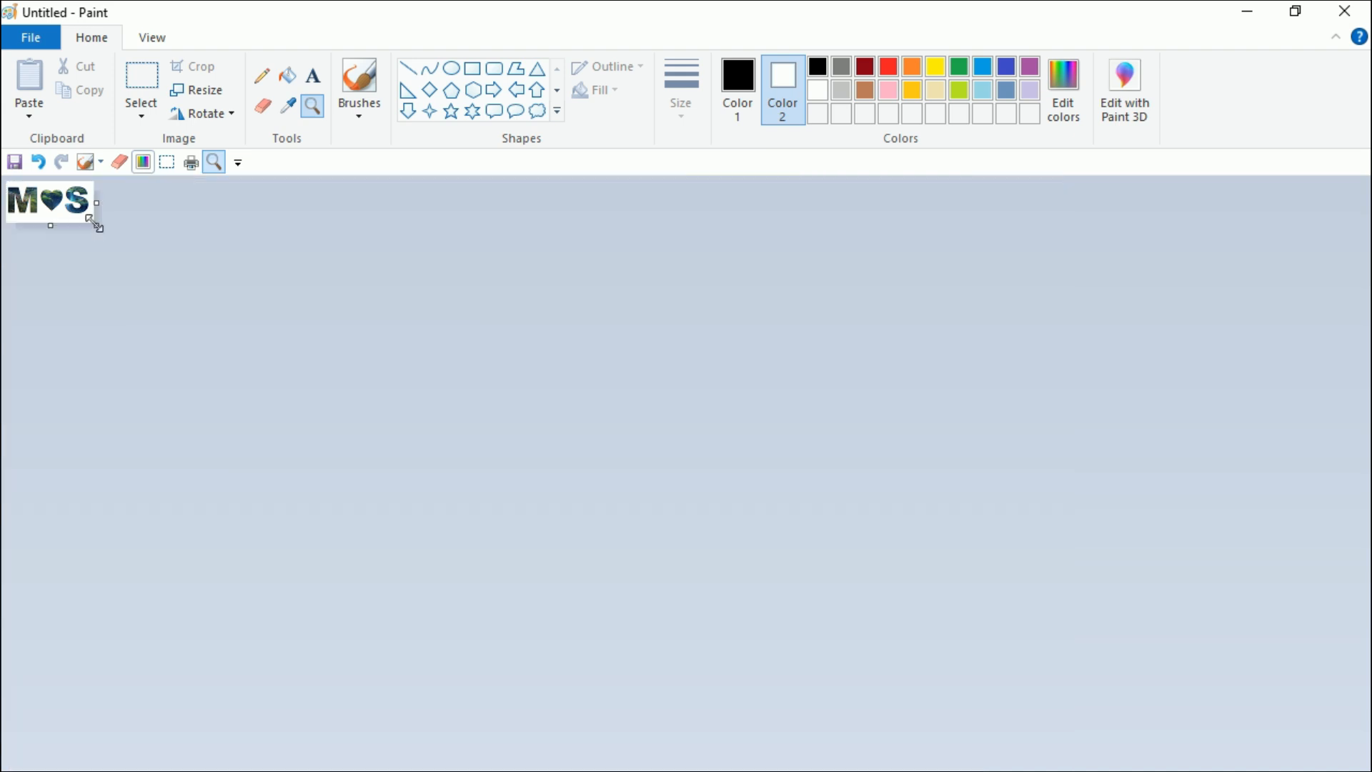
left_click(314, 105)
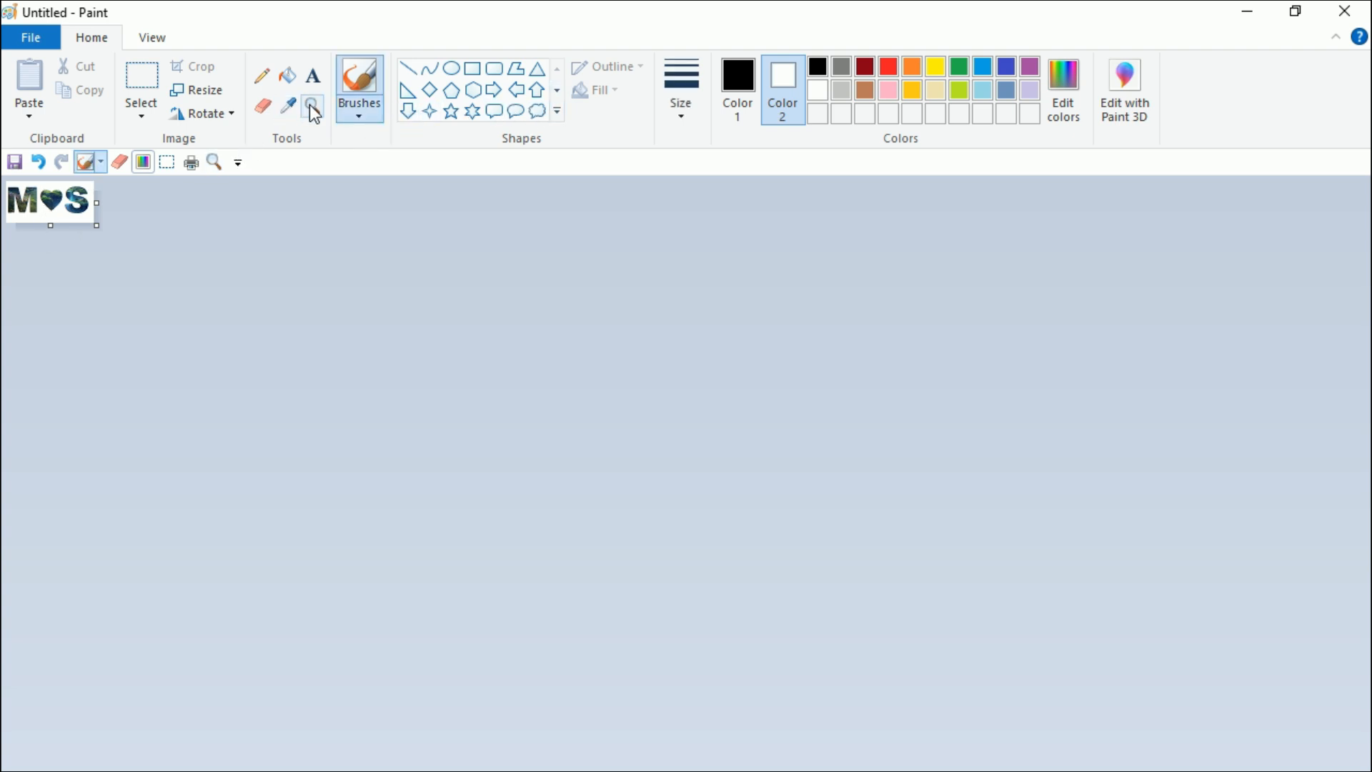
left_click(312, 107)
left_click(64, 209)
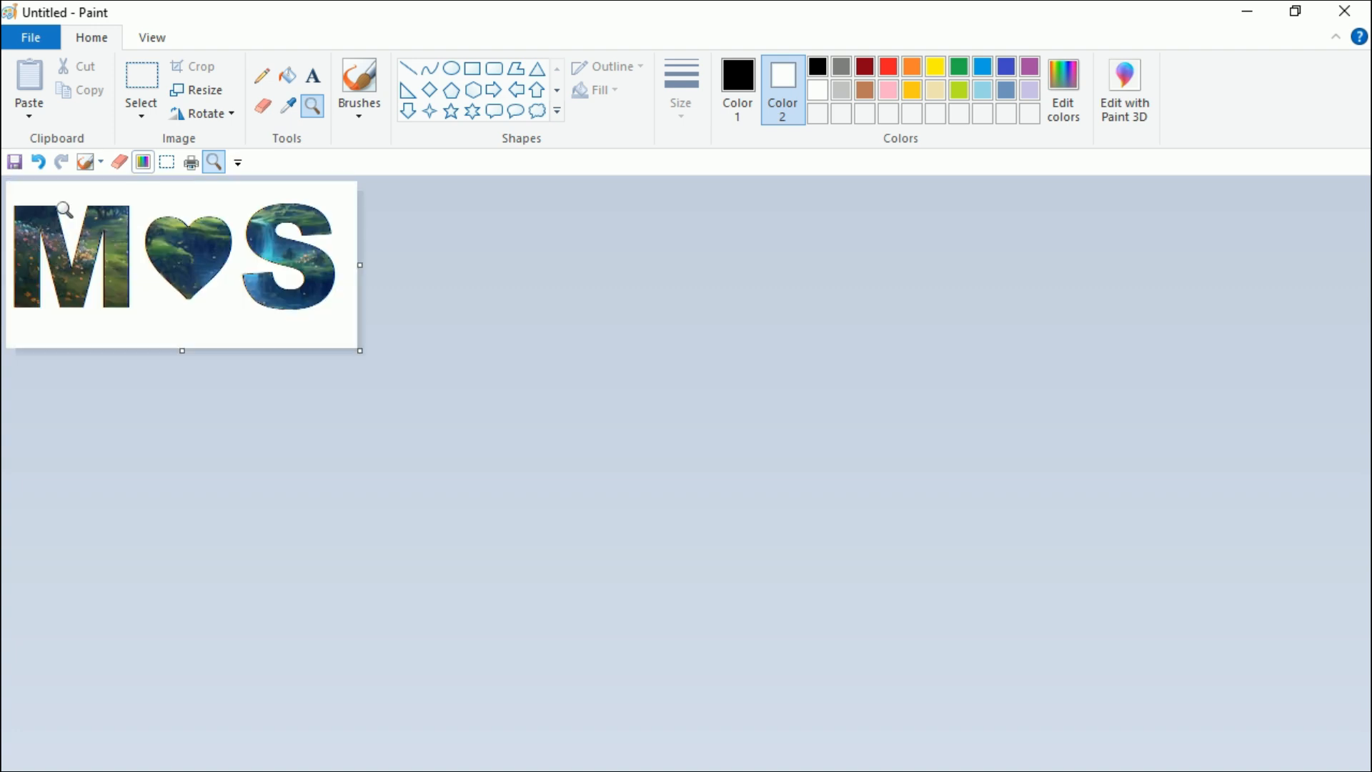
left_click(64, 208)
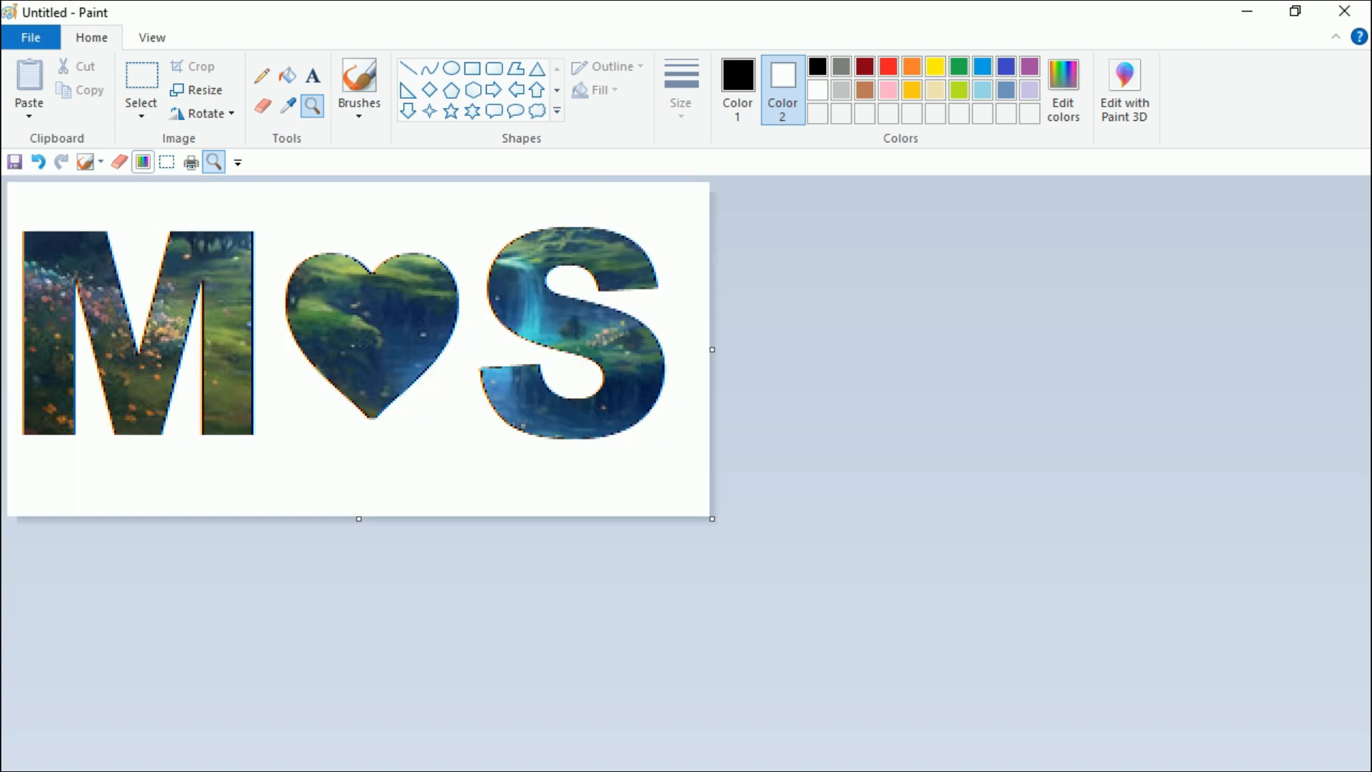